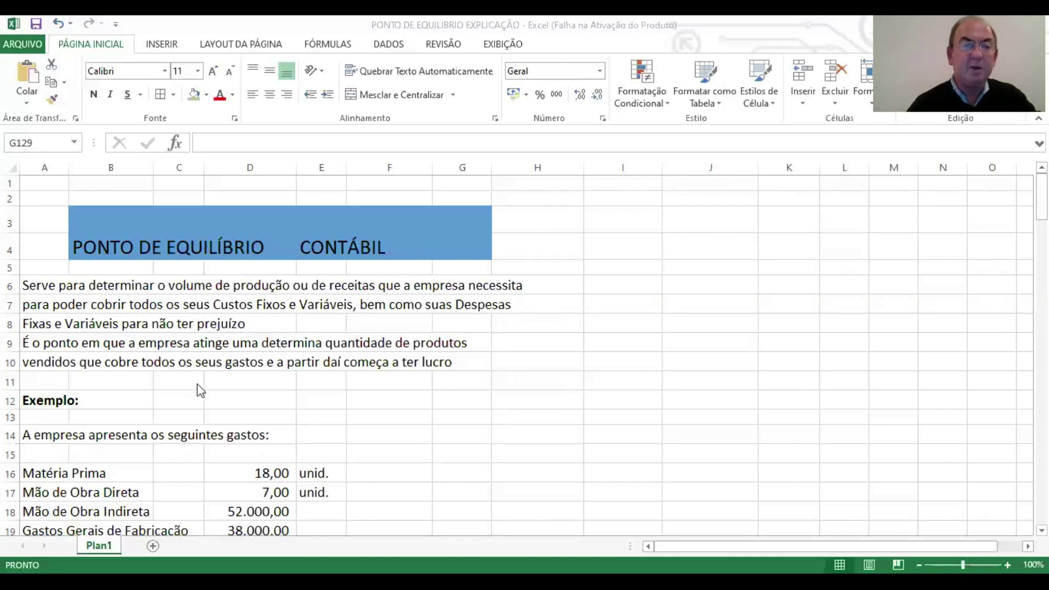
# Step: Review the example's unit and fixed costs and sale price alongside the unit contribution margin calculation in rows 14 to 31
pyautogui.scroll(-2, 235, 382)
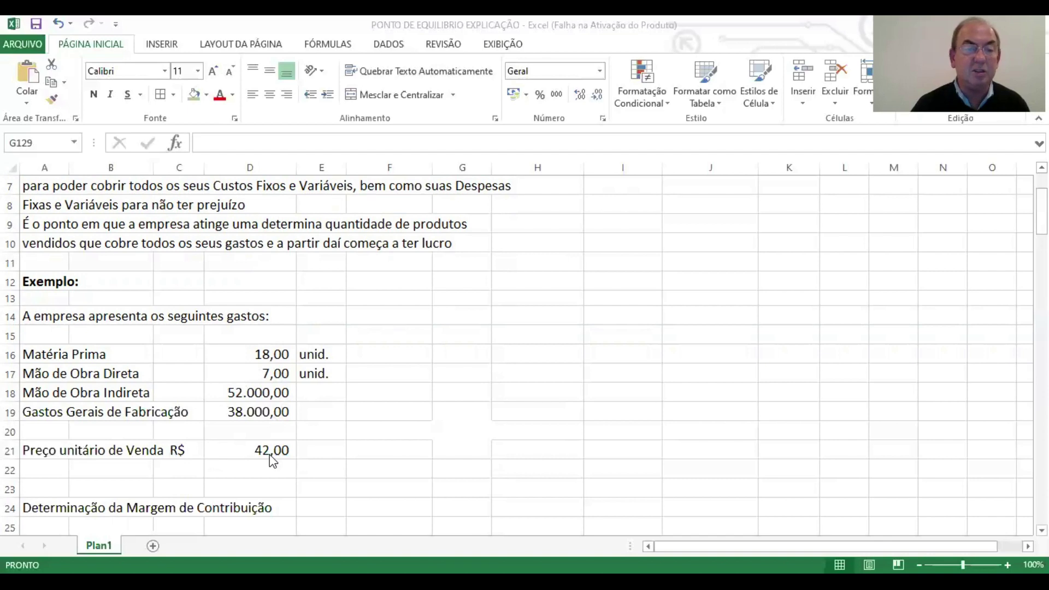
pyautogui.scroll(-2, 270, 454)
pyautogui.scroll(-1, 270, 455)
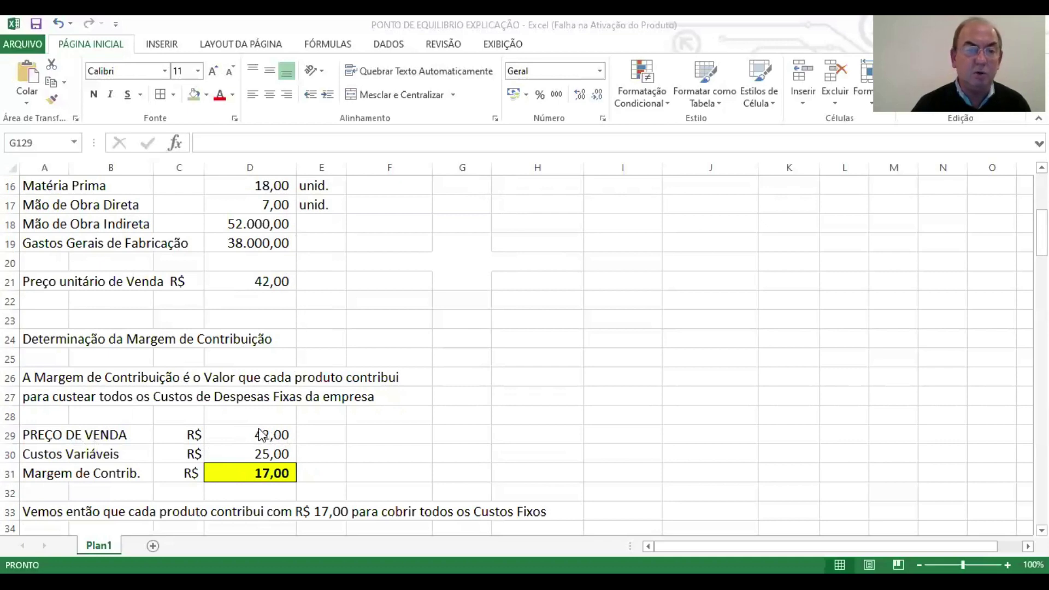
pyautogui.scroll(2, 277, 415)
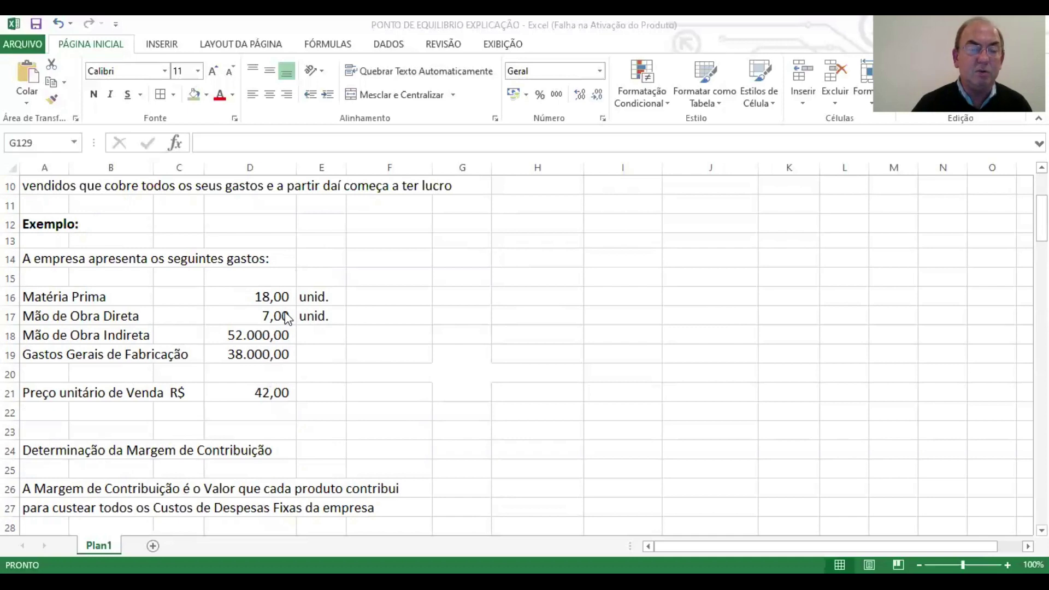
pyautogui.scroll(-3, 284, 324)
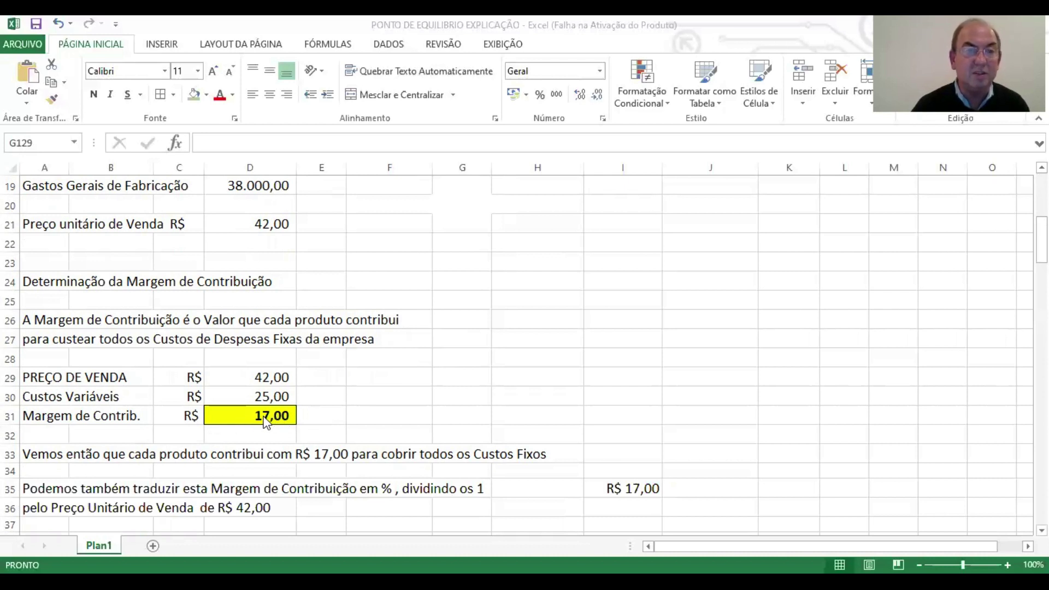
pyautogui.scroll(2, 283, 291)
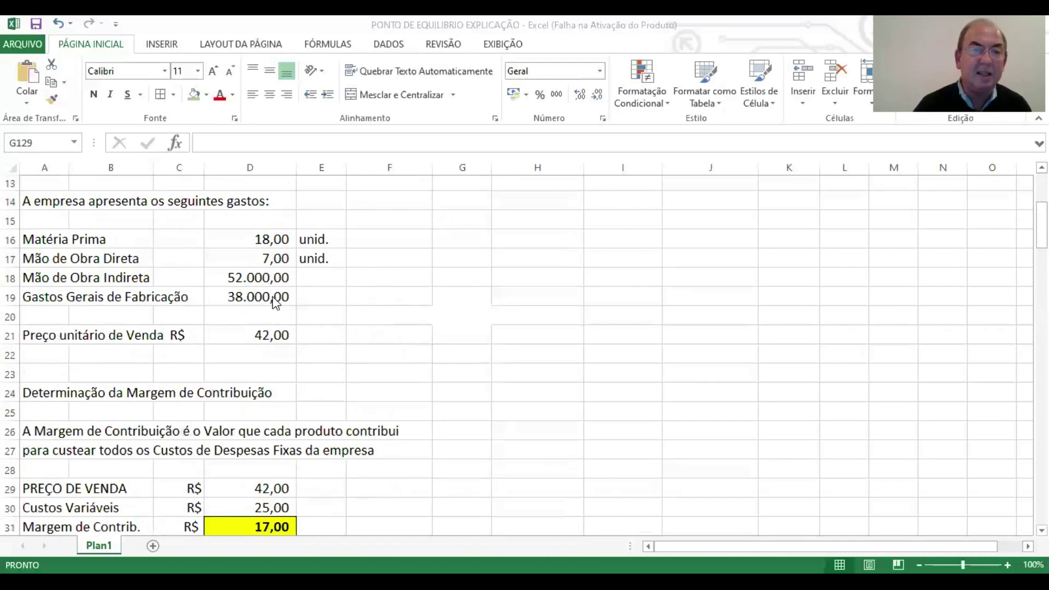
pyautogui.scroll(-2, 278, 311)
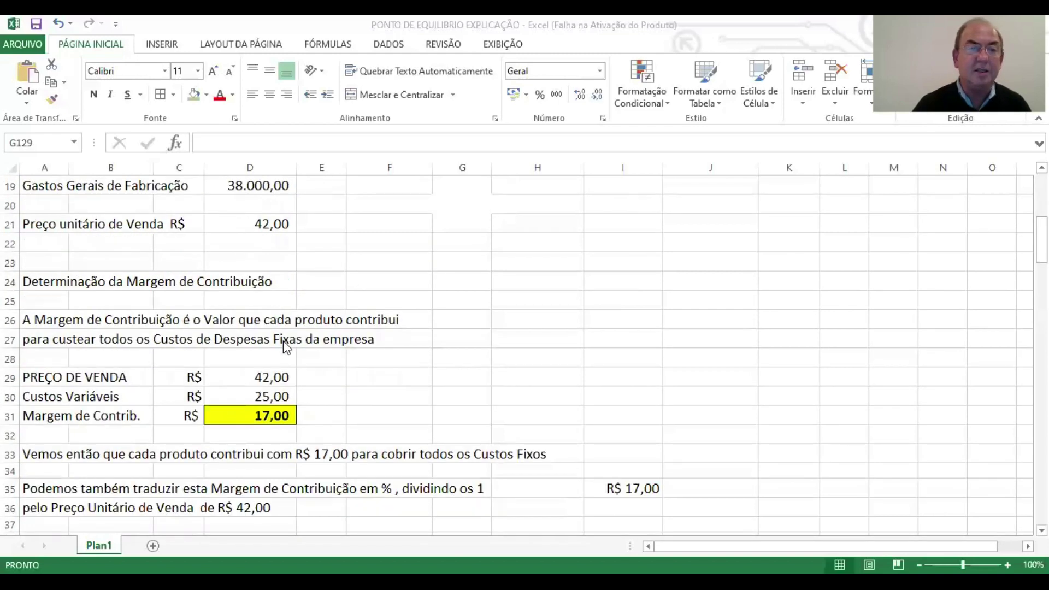
pyautogui.scroll(-1, 283, 484)
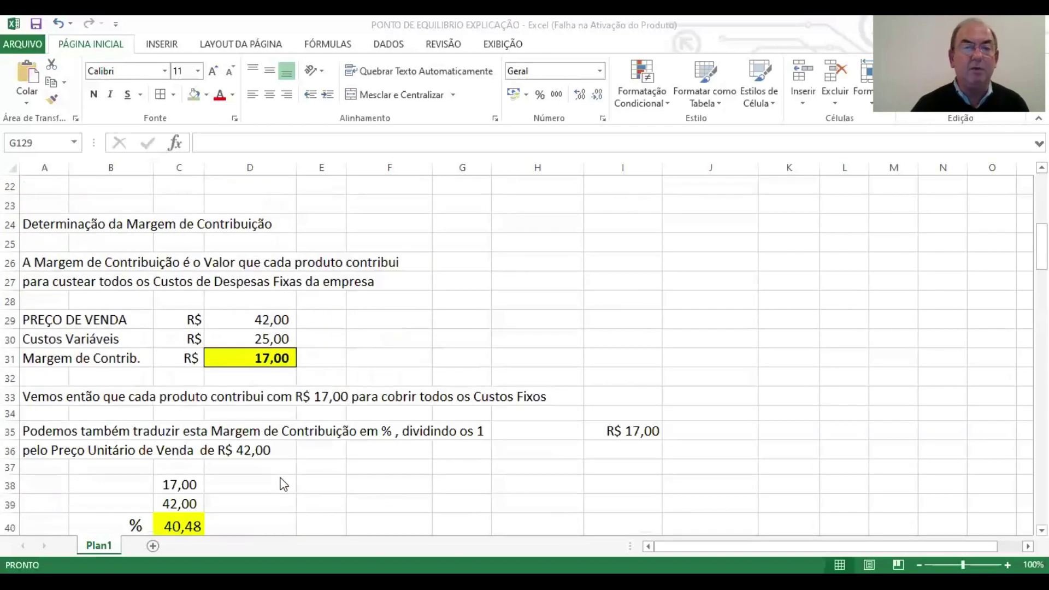
# Step: Examine the percentage contribution margin, the fixed cost total and the accounting break-even (PEC) formula, tracing its denominator to the unit margin in D31
pyautogui.scroll(-1, 276, 480)
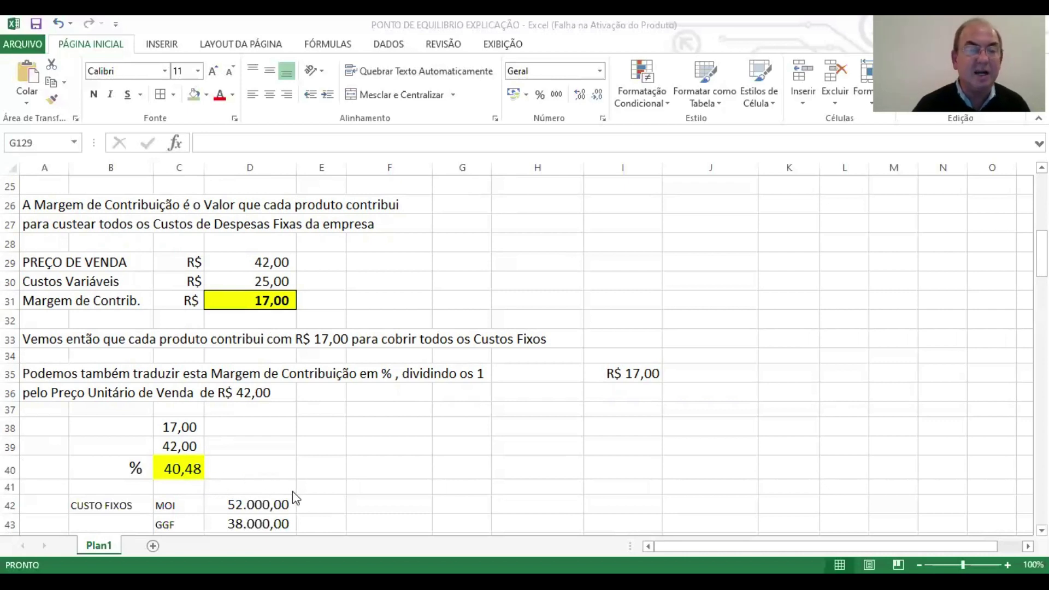
pyautogui.scroll(-1, 223, 476)
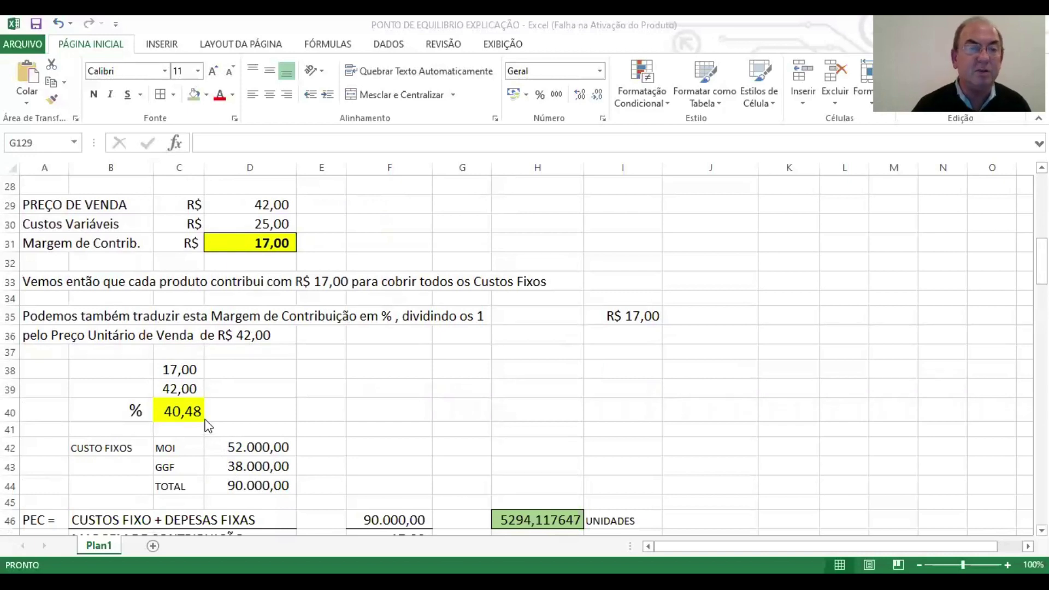
pyautogui.scroll(-1, 206, 425)
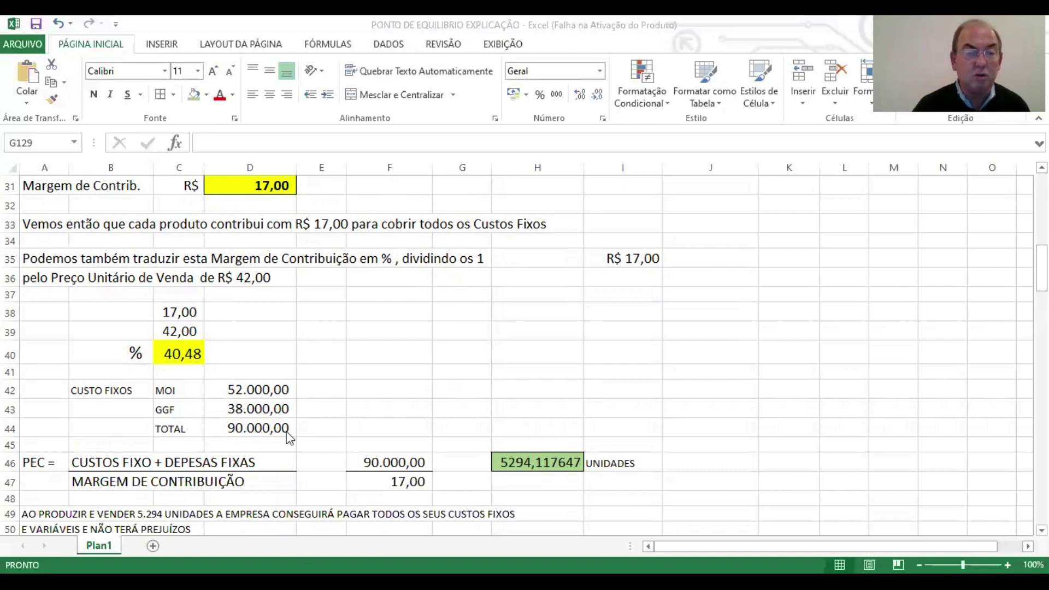
pyautogui.scroll(-1, 288, 437)
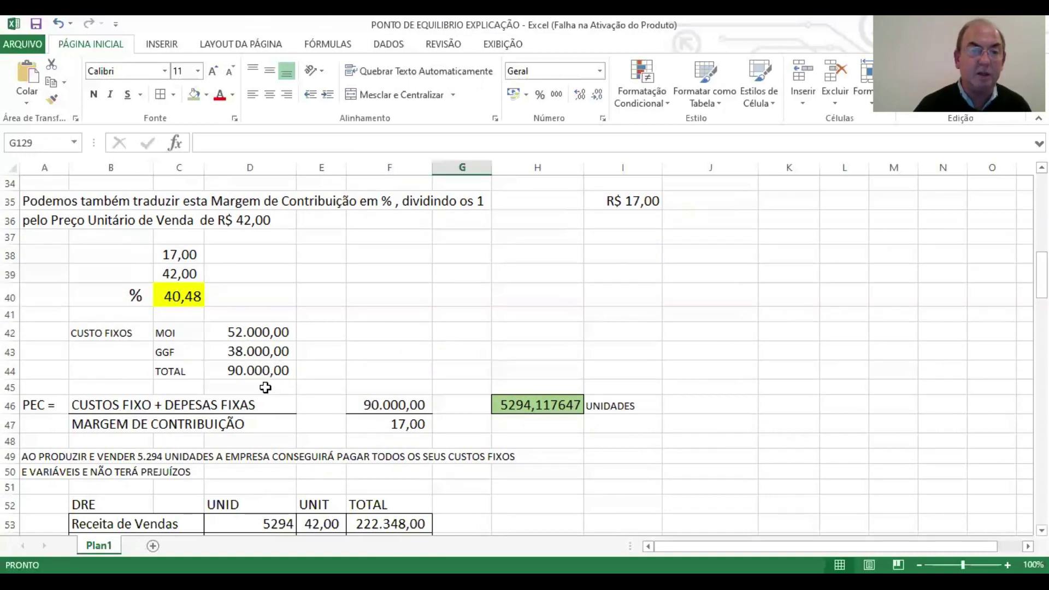
pyautogui.click(201, 428)
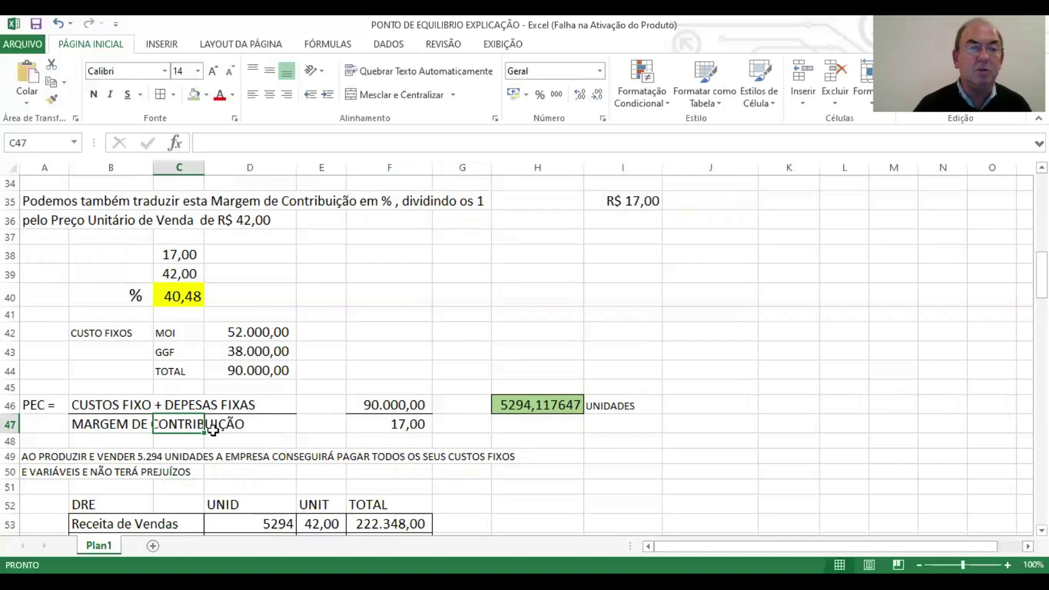
pyautogui.scroll(2, 259, 408)
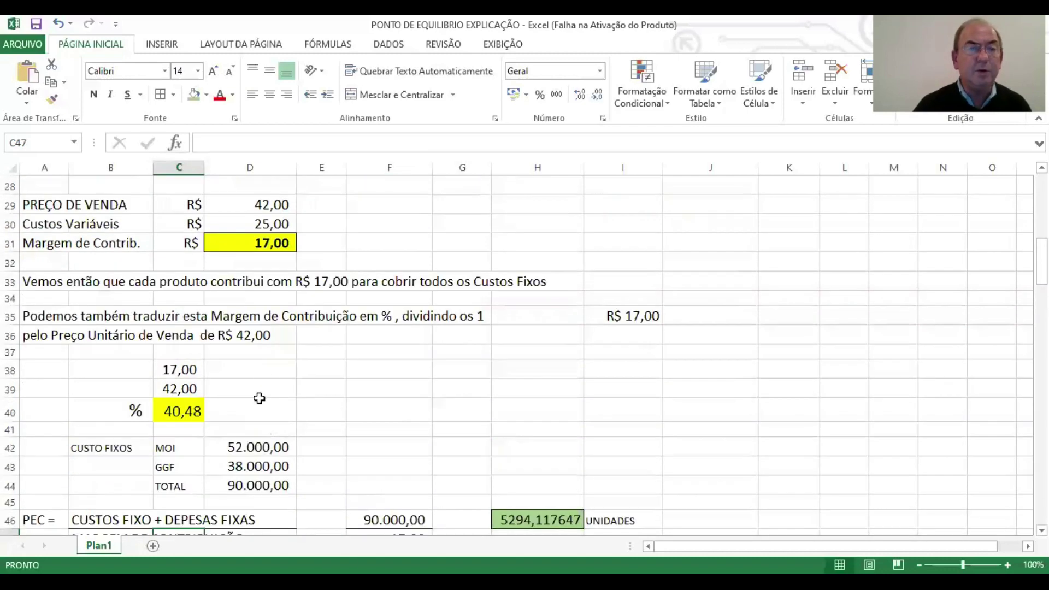
pyautogui.click(276, 242)
pyautogui.scroll(-3, 297, 341)
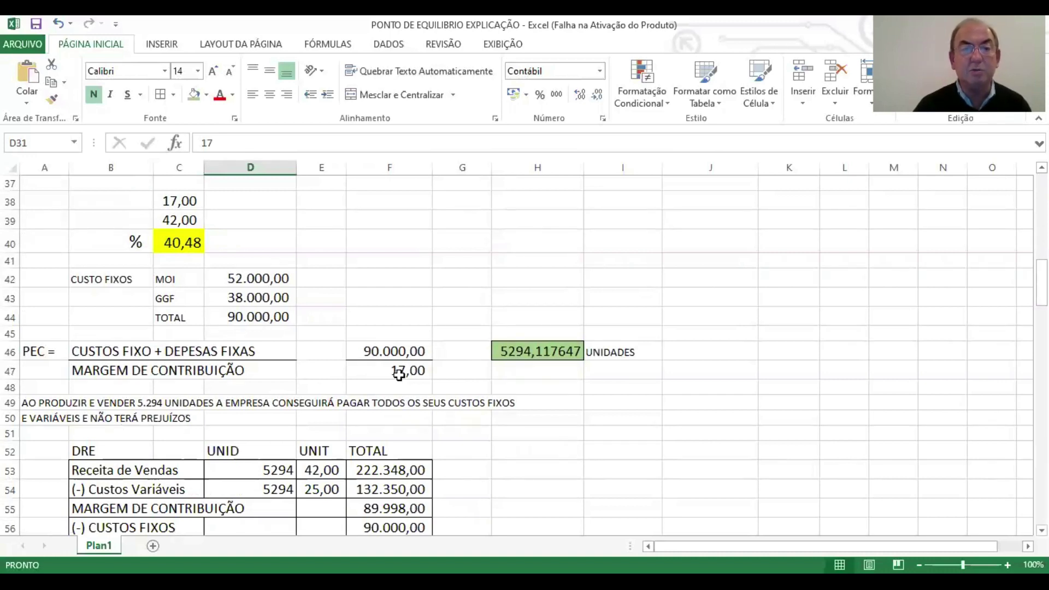
pyautogui.click(407, 372)
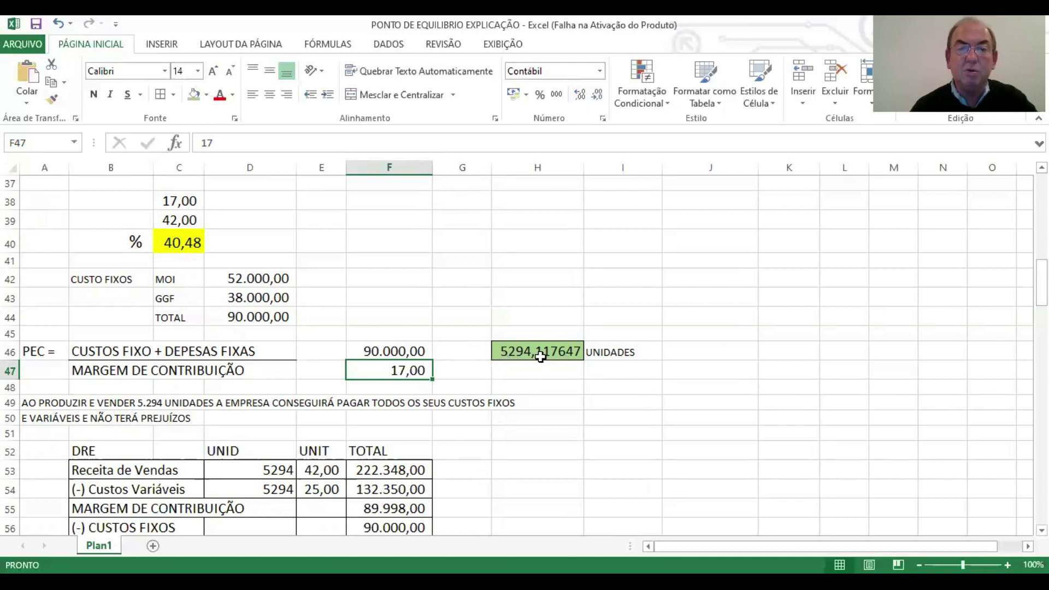
# Step: Check the DRE table at the break-even quantity against the PEC calculation and the original costs and sale price
pyautogui.scroll(-1, 522, 356)
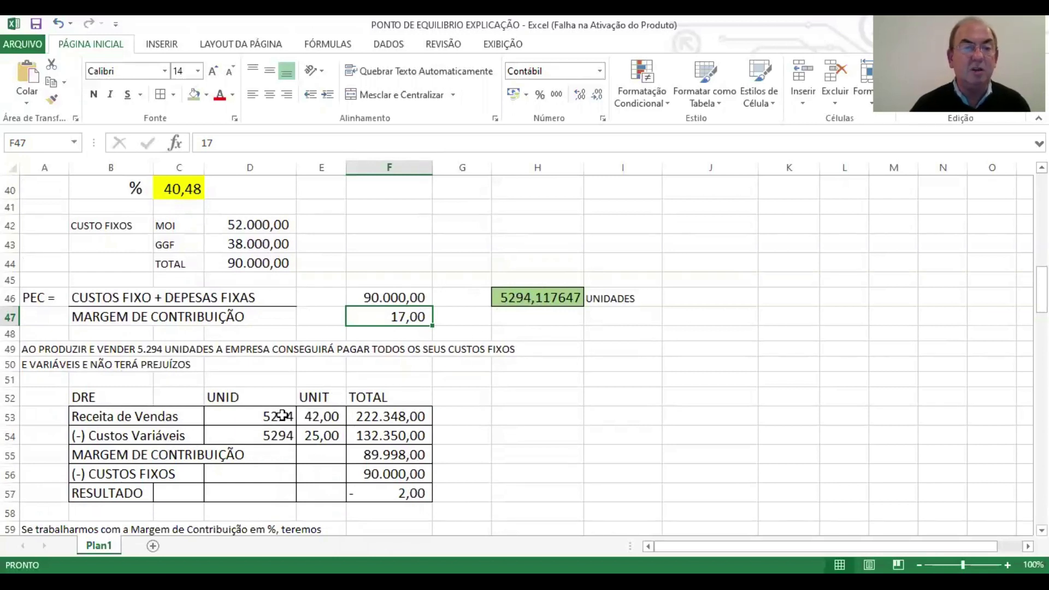
pyautogui.scroll(3, 281, 377)
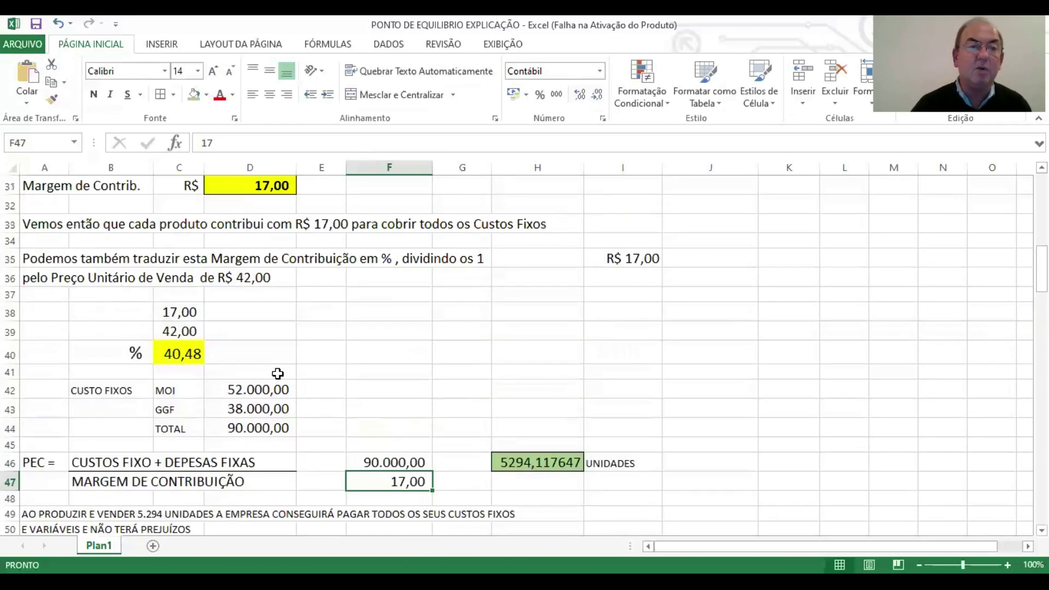
pyautogui.scroll(-3, 306, 314)
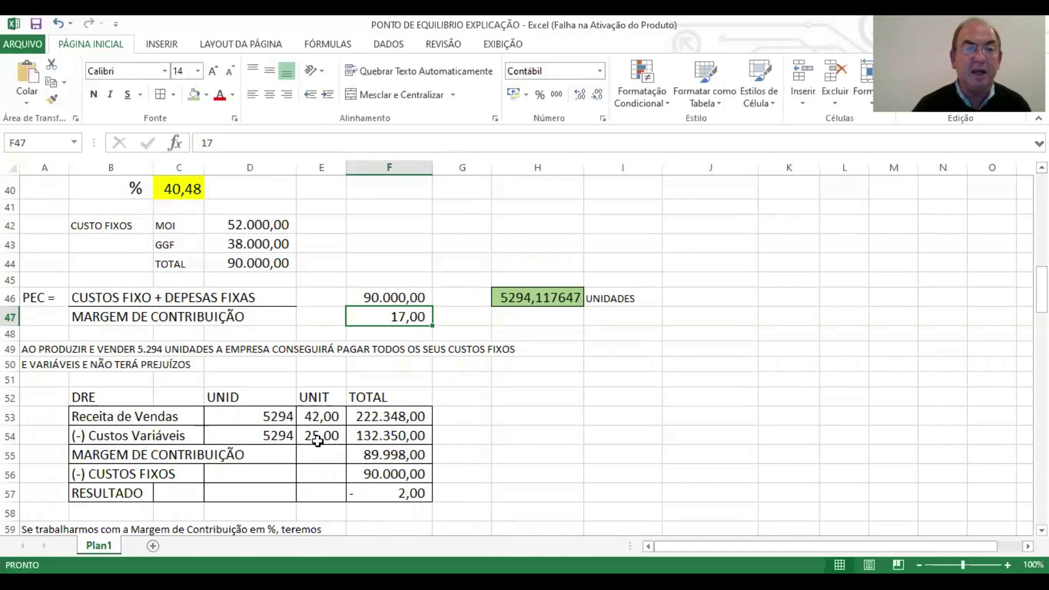
pyautogui.scroll(1, 312, 393)
pyautogui.scroll(2, 313, 393)
pyautogui.scroll(8, 226, 350)
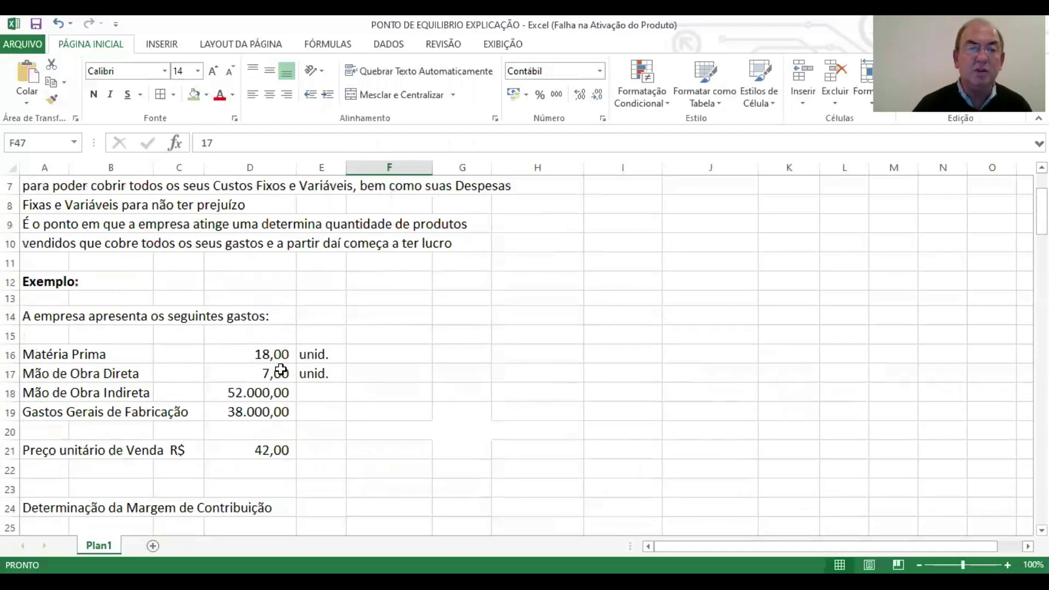
pyautogui.scroll(-9, 290, 404)
pyautogui.scroll(-1, 295, 417)
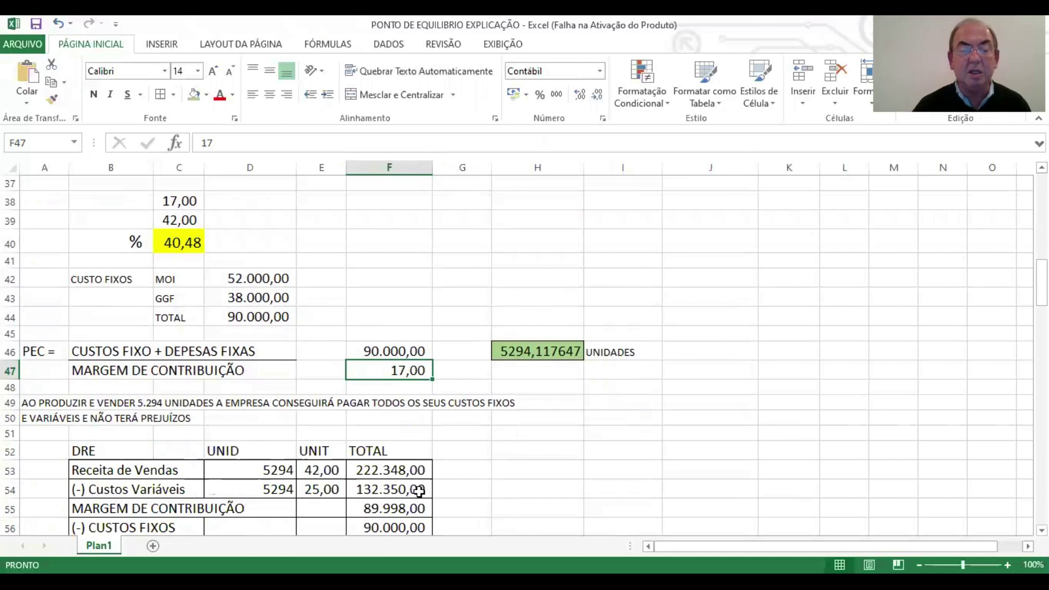
pyautogui.scroll(-1, 429, 491)
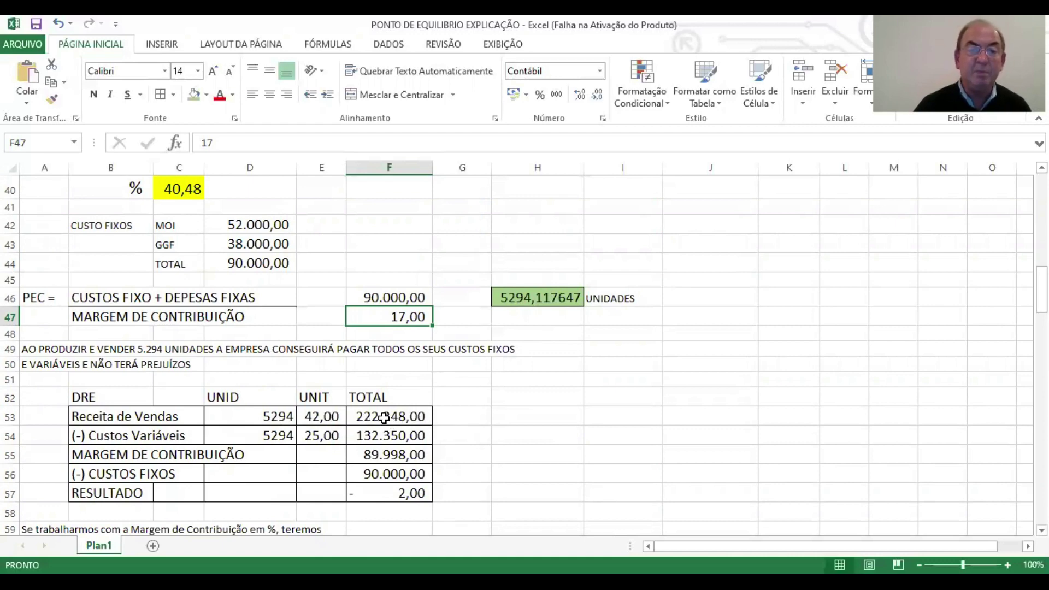
# Step: Examine the PEC calculation based on the percentage margin, checking C40 and the unit price in H62, and compare its quantity with the unit-margin result
pyautogui.scroll(-2, 385, 417)
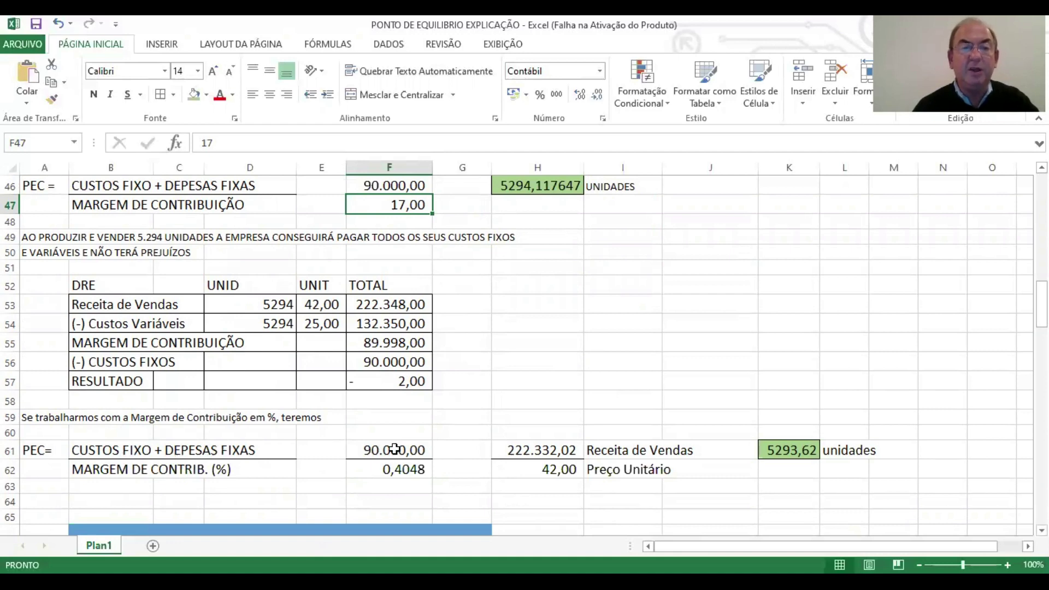
pyautogui.scroll(2, 350, 425)
pyautogui.scroll(2, 350, 425)
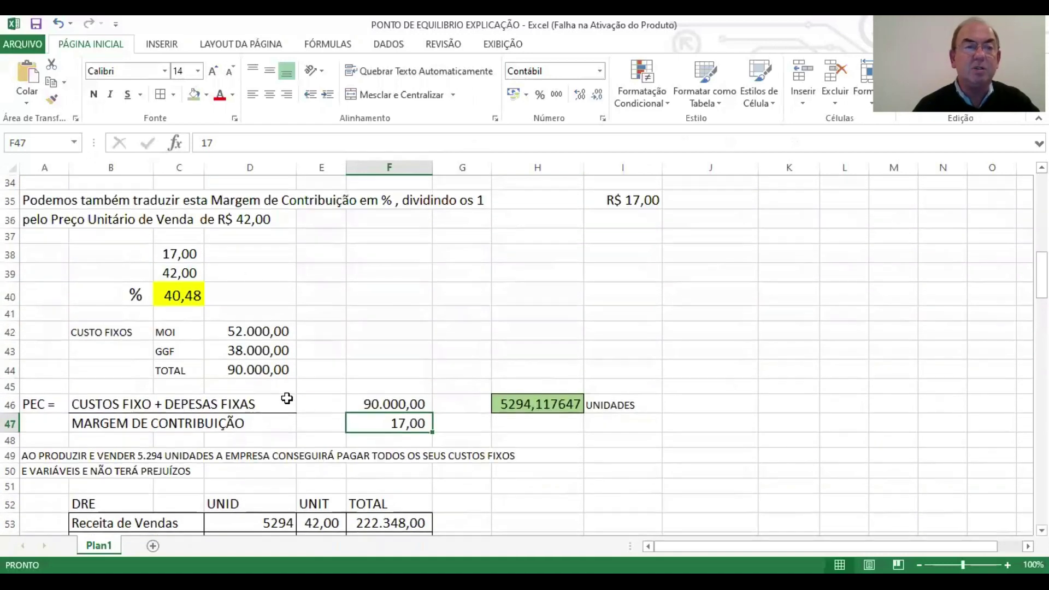
pyautogui.click(193, 298)
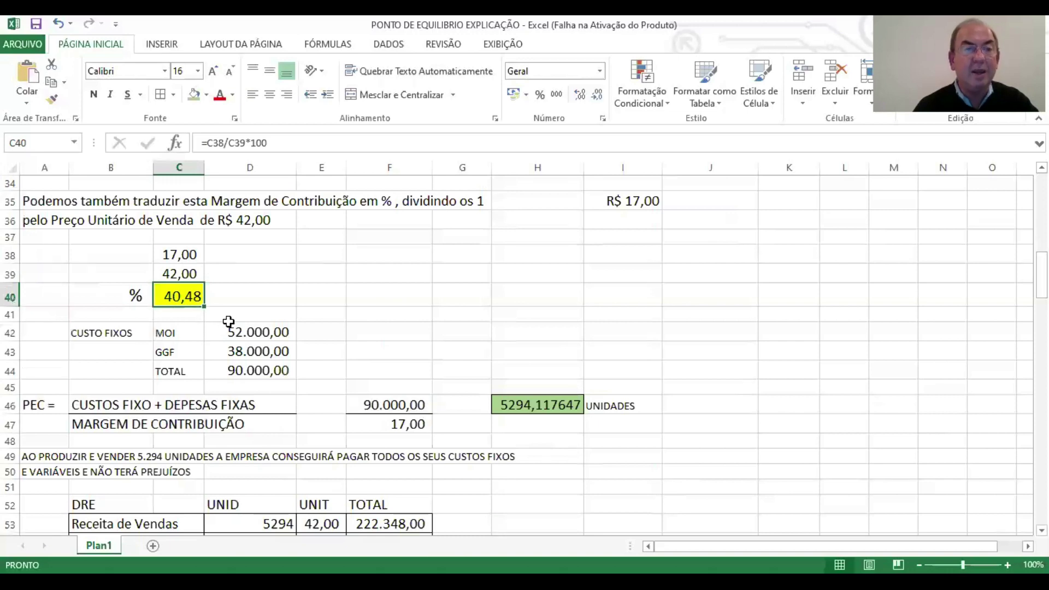
pyautogui.scroll(-3, 229, 322)
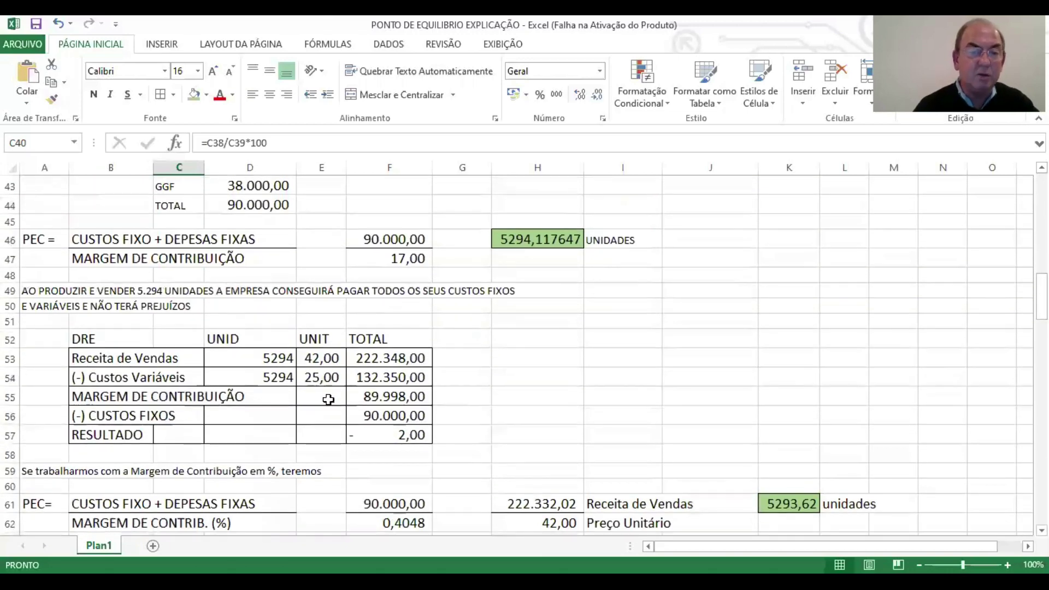
pyautogui.scroll(-2, 377, 424)
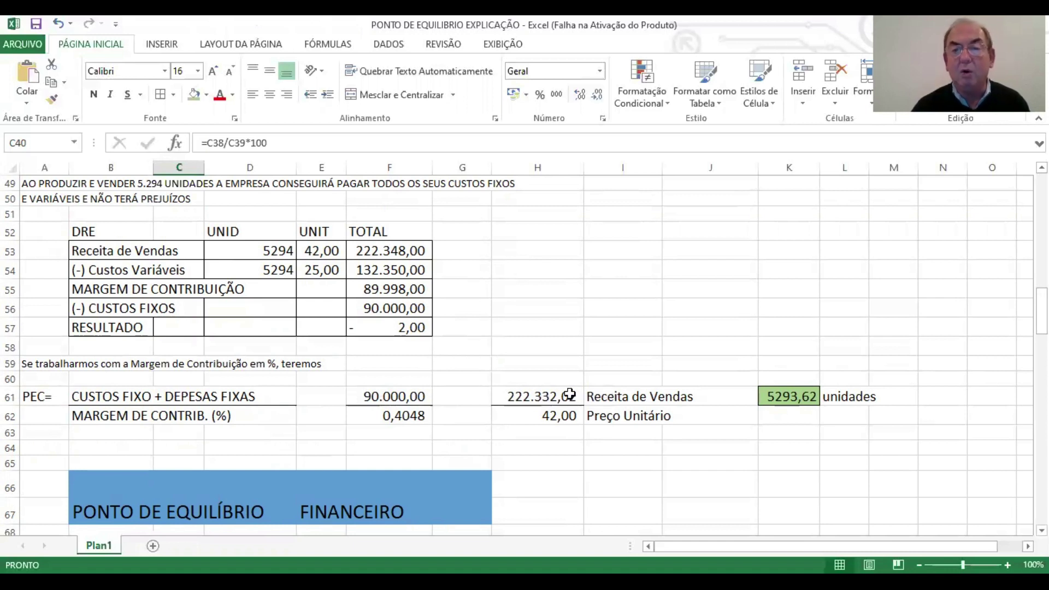
pyautogui.click(548, 418)
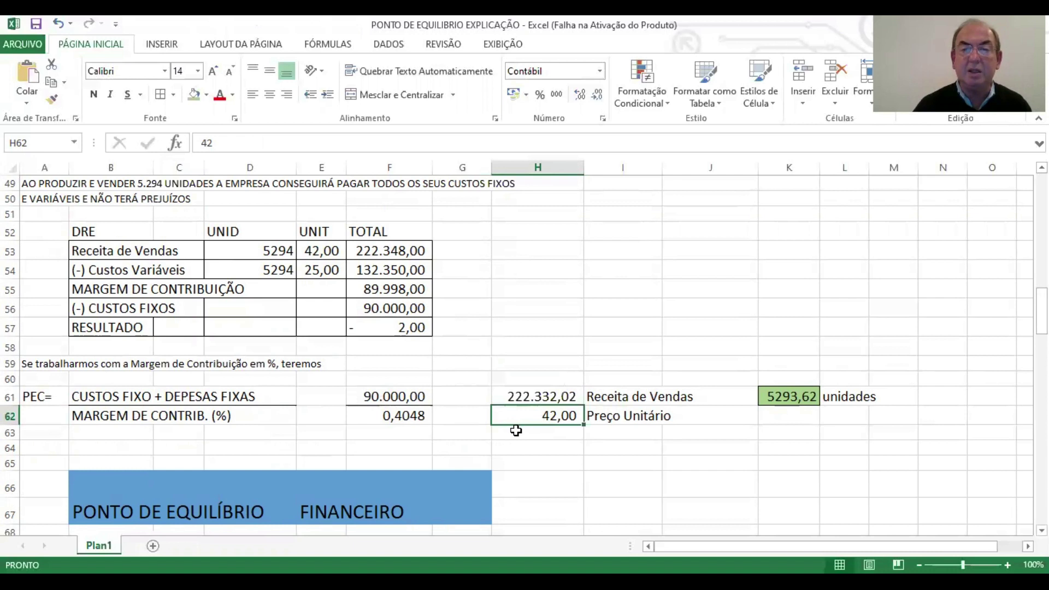
pyautogui.click(779, 413)
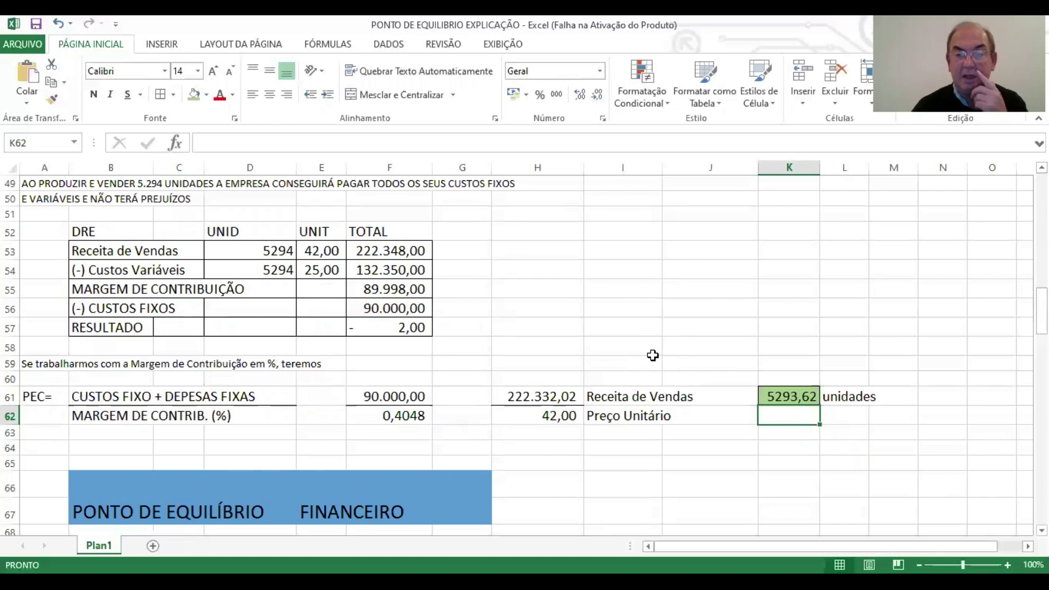
pyautogui.scroll(2, 744, 392)
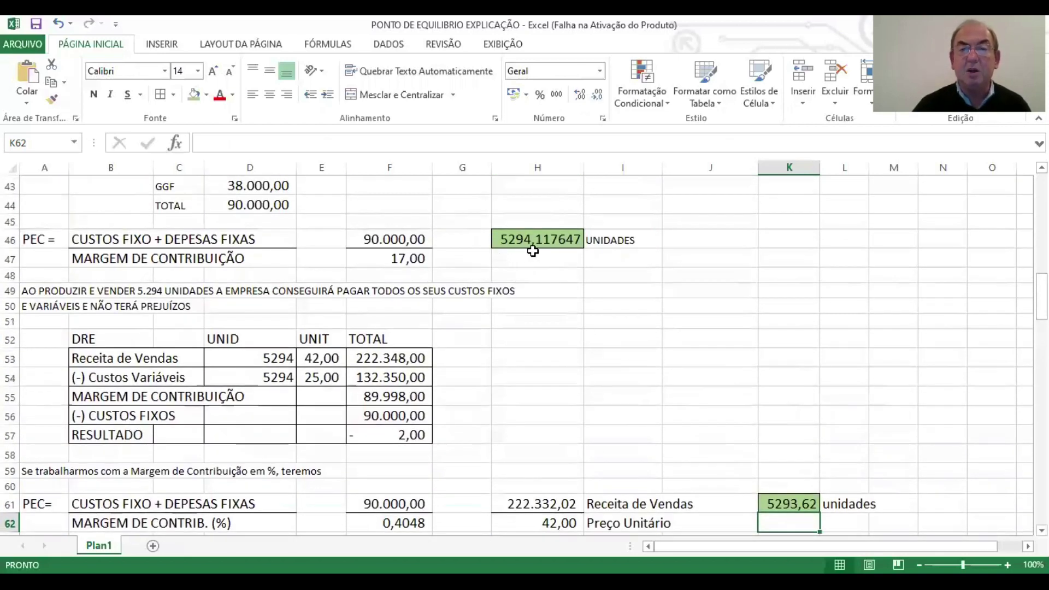
pyautogui.scroll(-1, 705, 392)
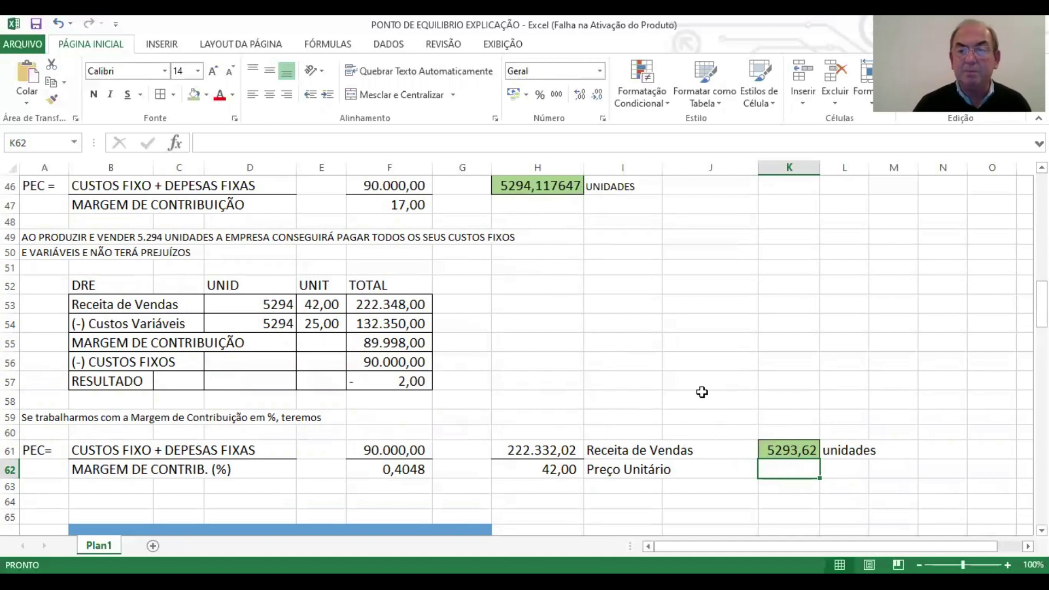
pyautogui.scroll(-1, 728, 412)
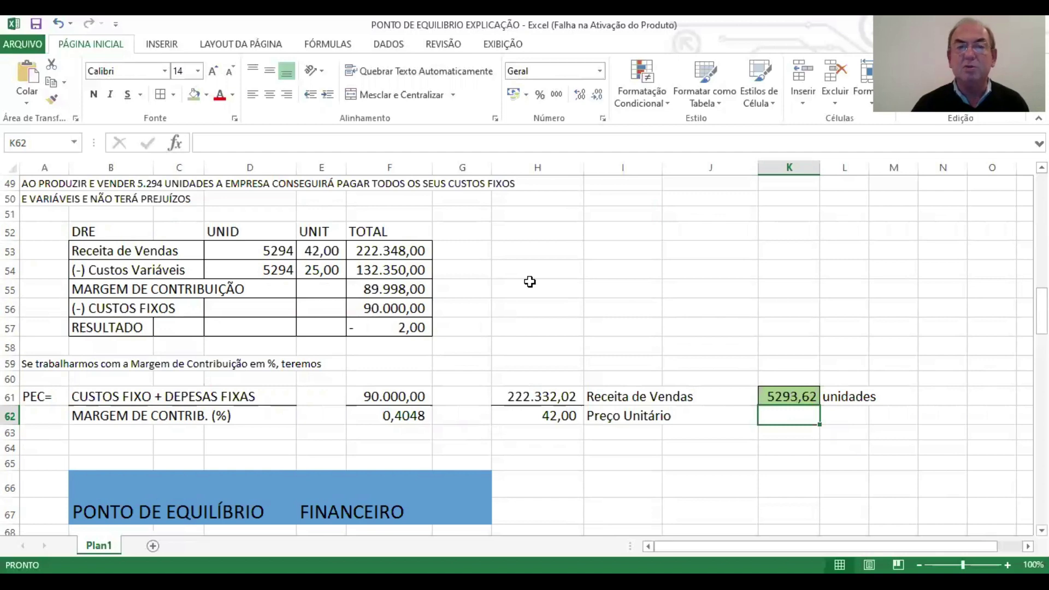
# Step: Read the financial break-even section's definition and its exclusion of non-cash costs such as depreciation in rows 69 to 73
pyautogui.scroll(-1, 481, 295)
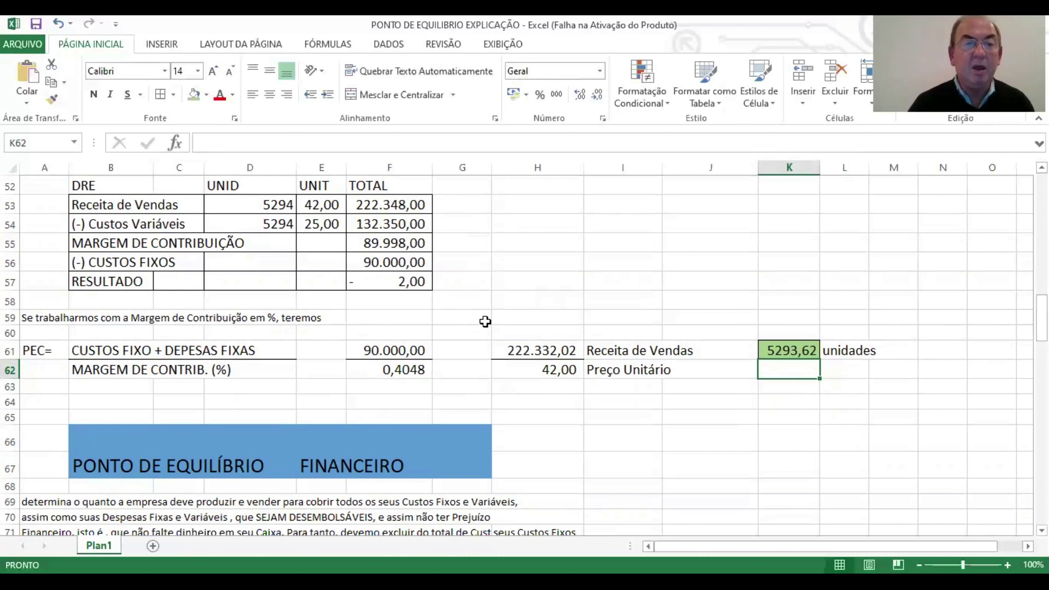
pyautogui.scroll(-2, 486, 322)
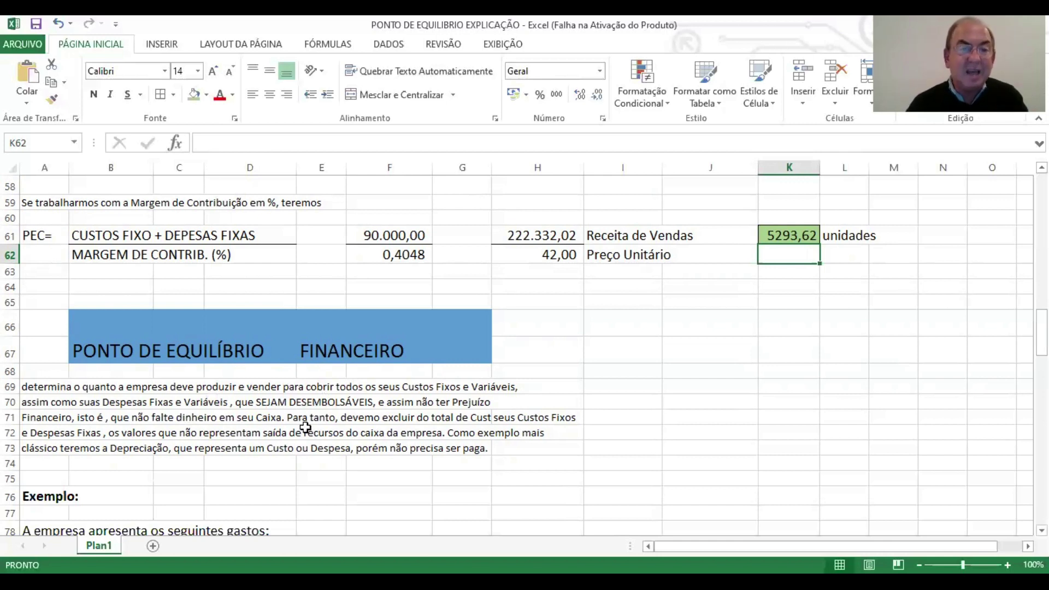
pyautogui.scroll(-1, 308, 427)
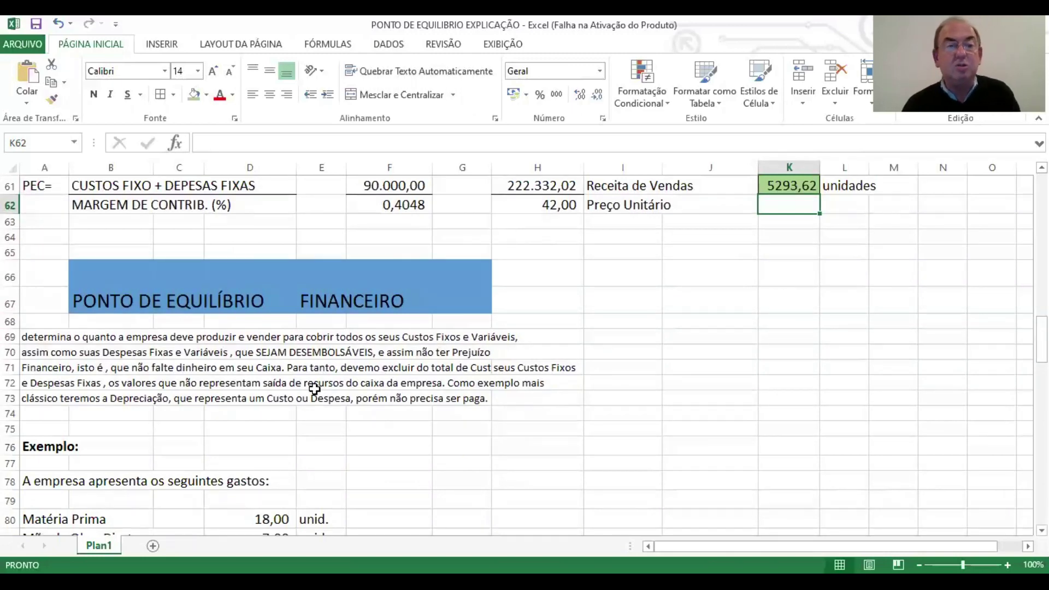
# Step: Examine the financial break-even example and PEF formula, relating the depreciation note in row 84 to the non-cash deduction and contribution margin divisor
pyautogui.scroll(-3, 314, 389)
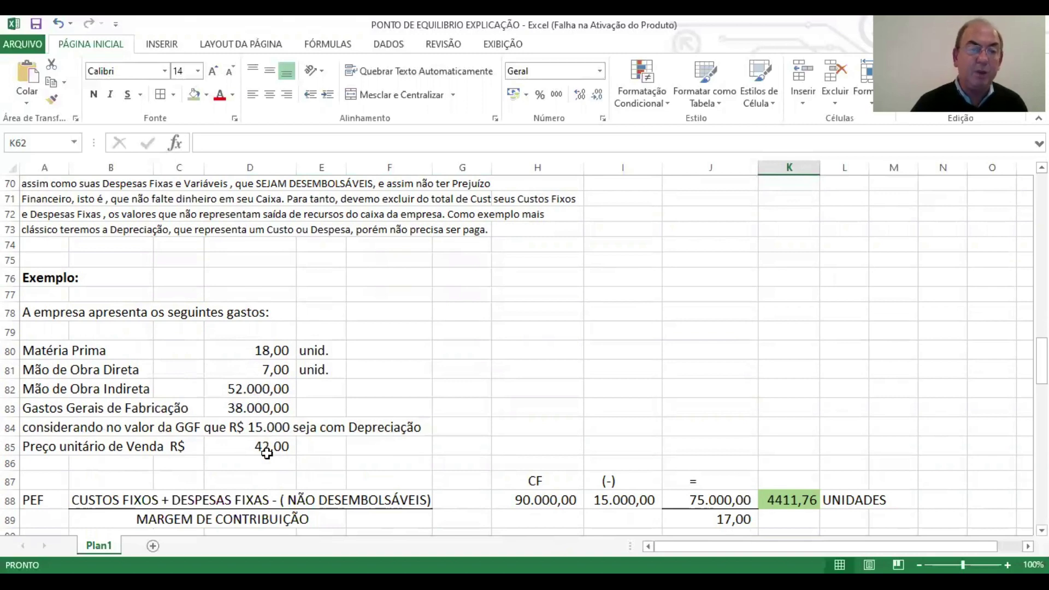
pyautogui.scroll(-1, 265, 426)
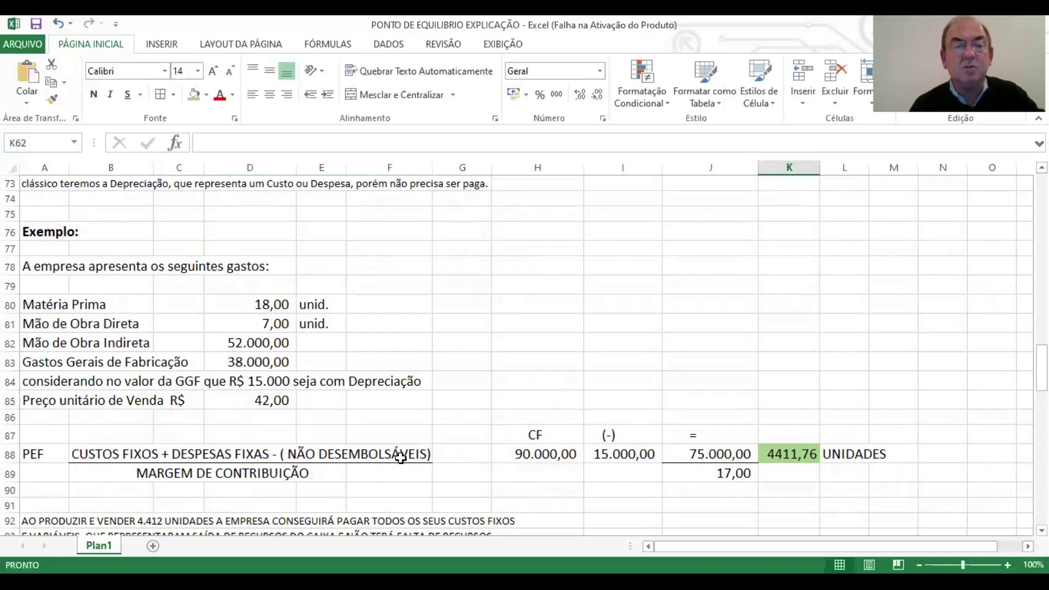
pyautogui.click(271, 384)
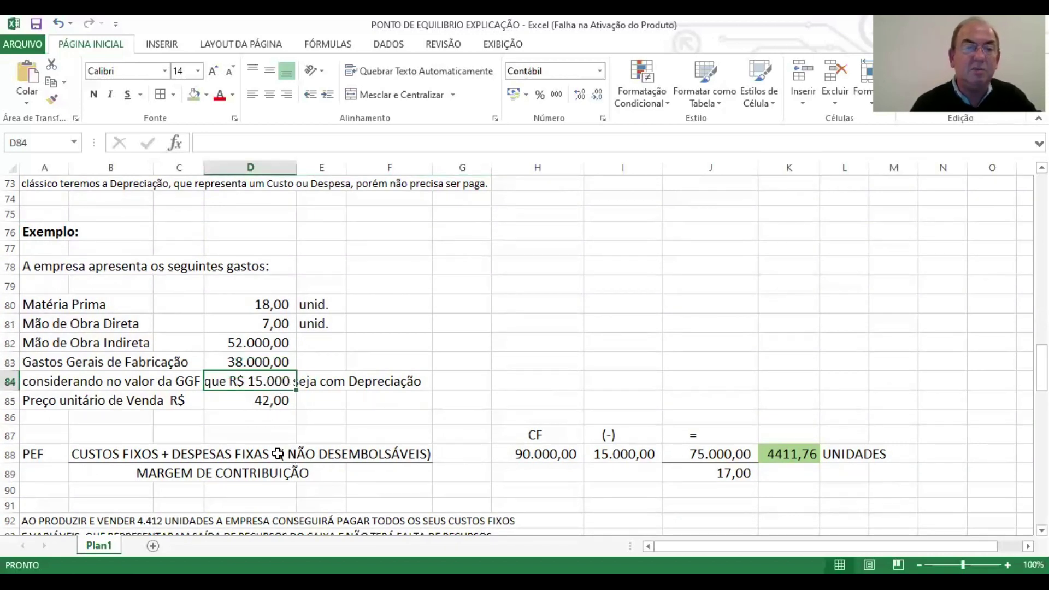
pyautogui.click(236, 479)
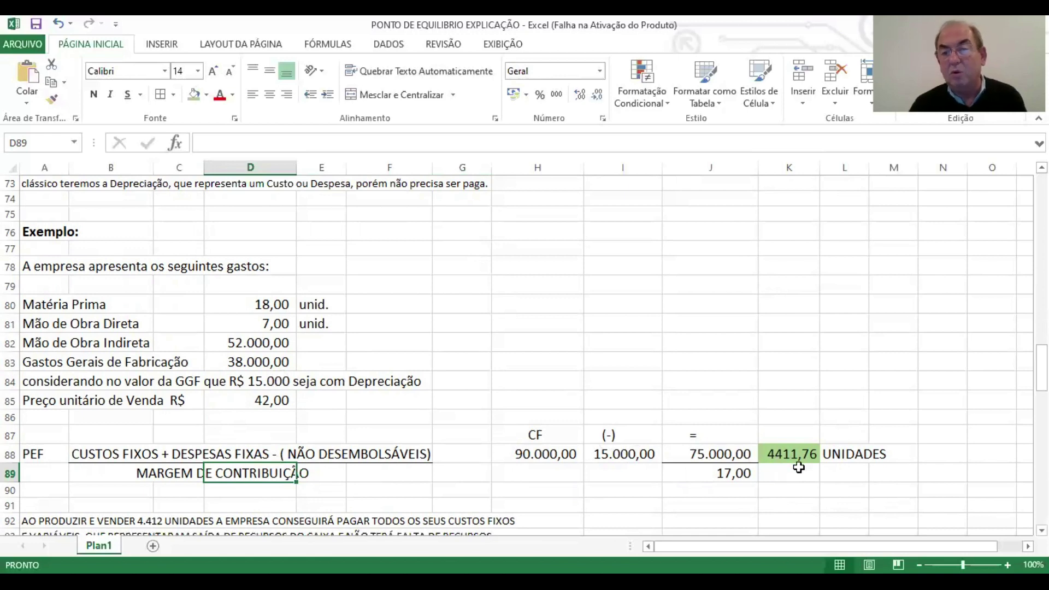
# Step: Check the financial break-even DRE in rows 97 to 101 line by line, comparing its fixed costs with the PEF numerator in J88
pyautogui.scroll(-2, 787, 464)
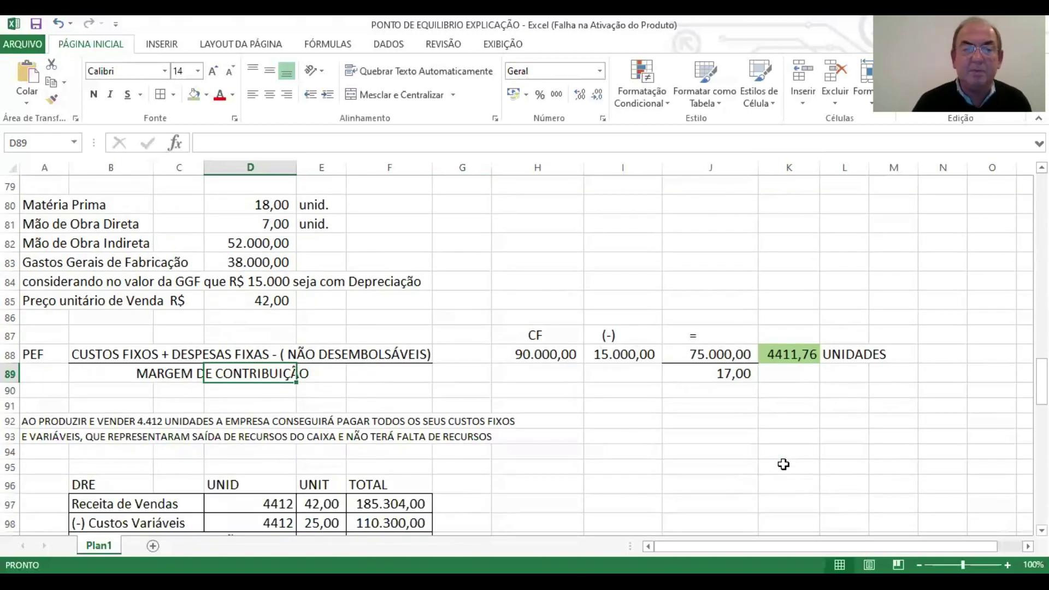
pyautogui.scroll(-1, 185, 413)
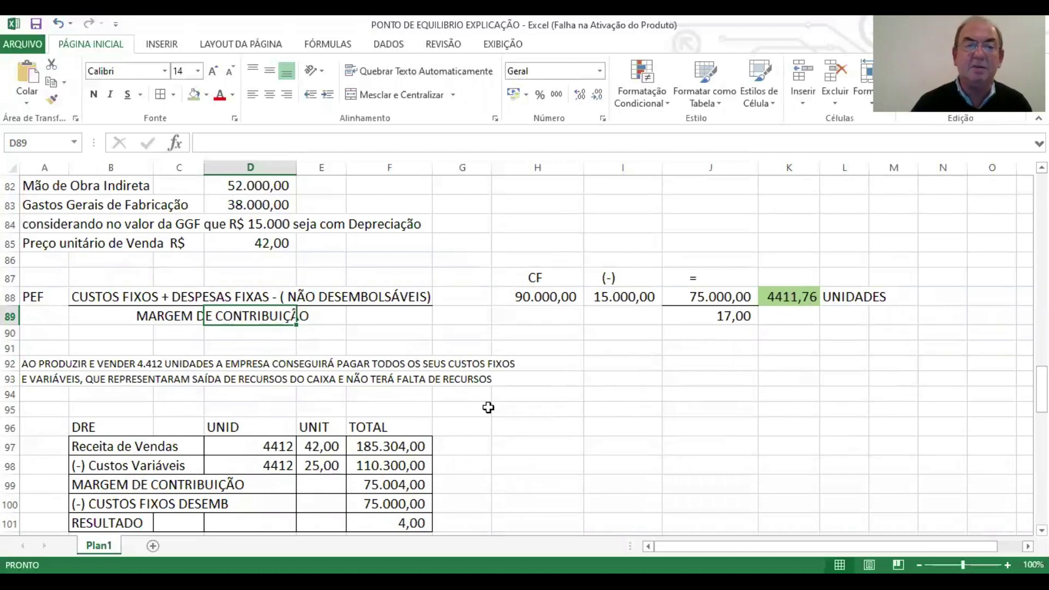
pyautogui.click(401, 444)
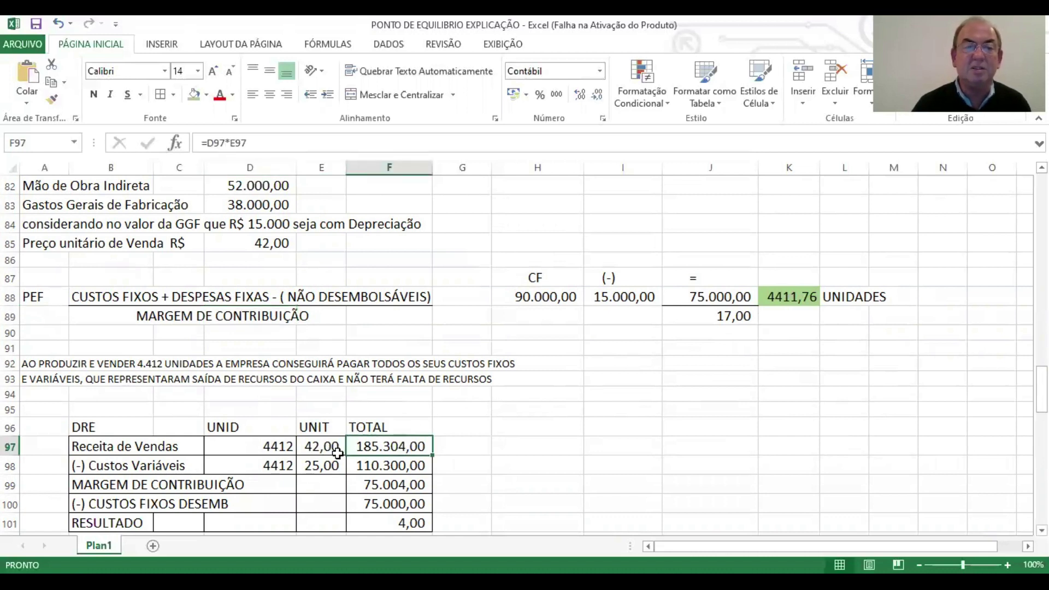
pyautogui.click(271, 466)
pyautogui.click(326, 468)
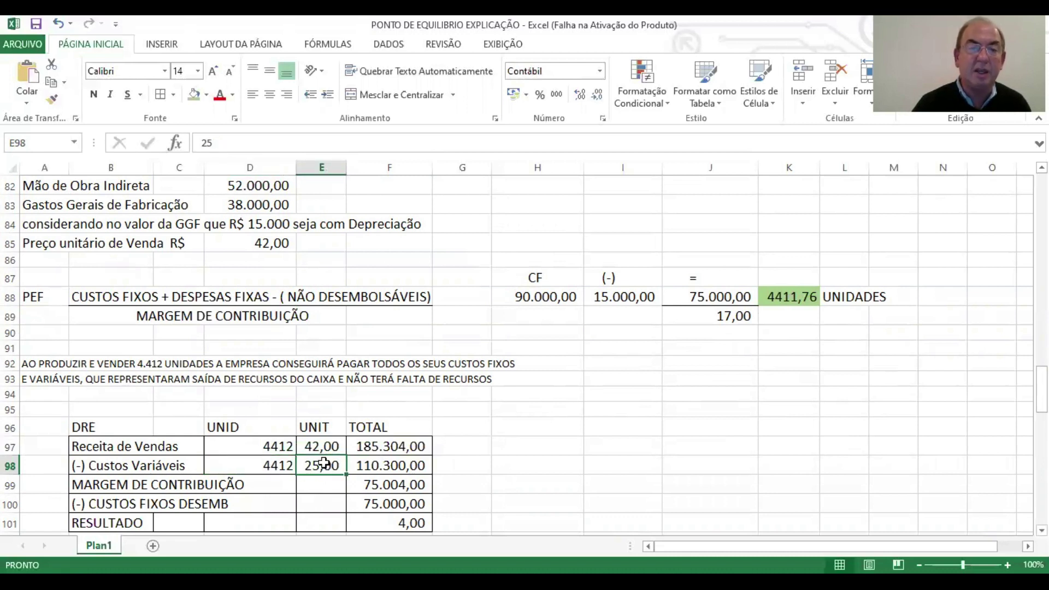
pyautogui.click(398, 467)
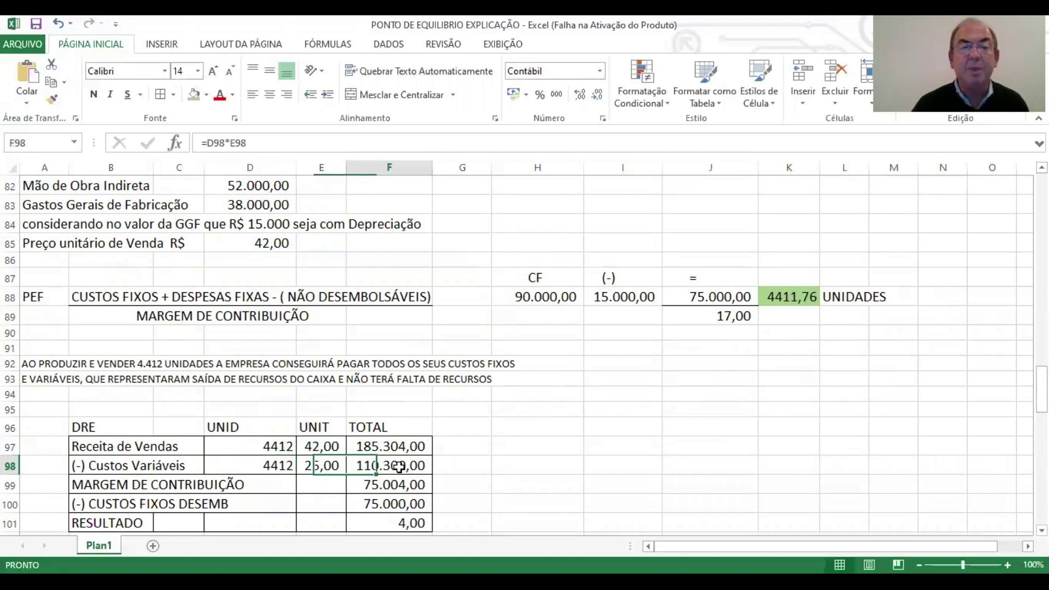
pyautogui.click(396, 484)
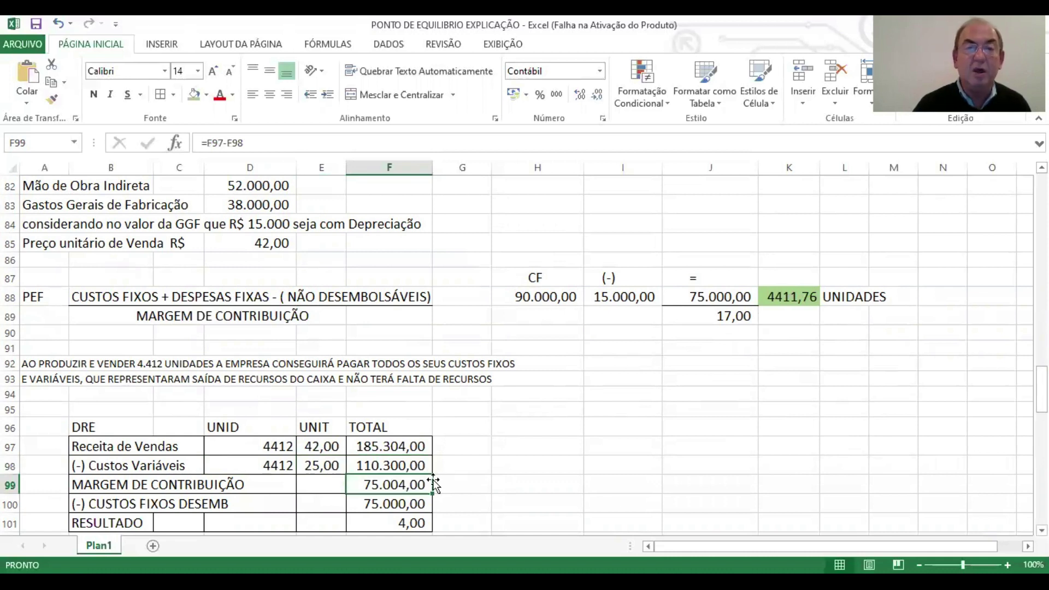
pyautogui.click(704, 297)
pyautogui.click(402, 505)
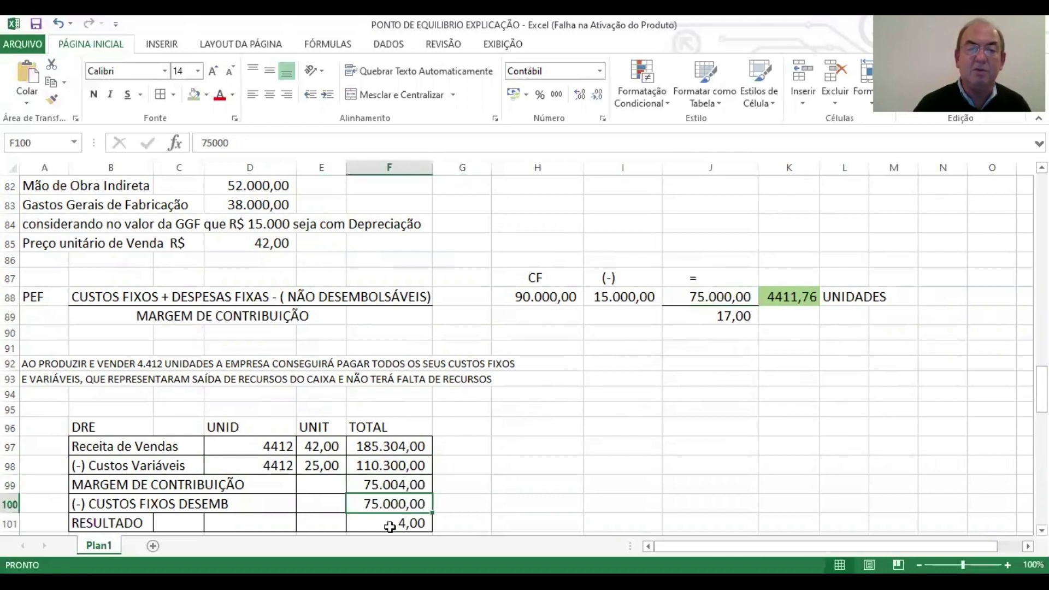
pyautogui.click(390, 526)
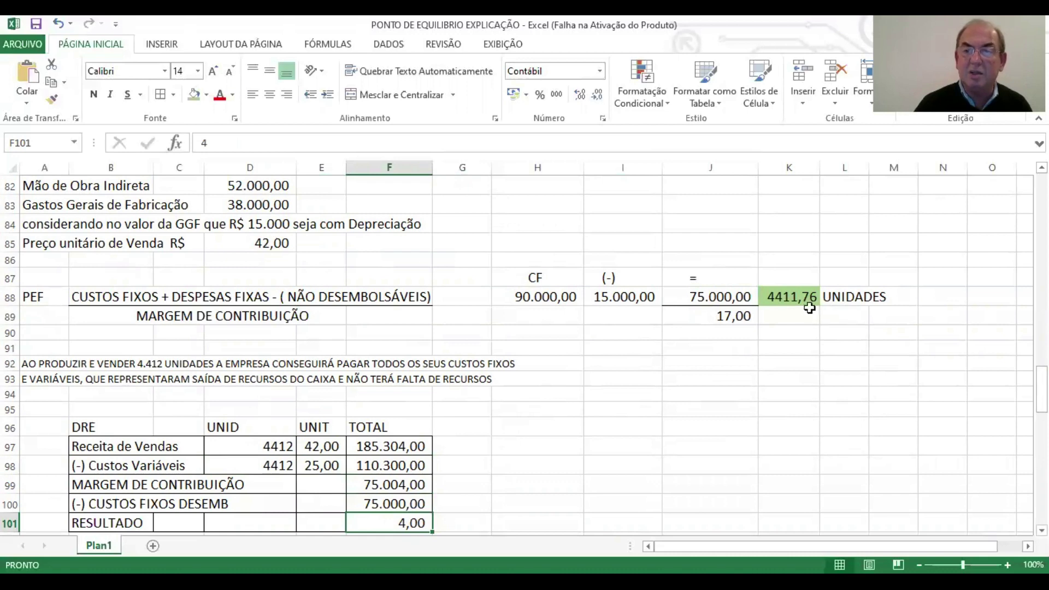
# Step: Examine the financial break-even calculation based on the percentage margin in rows 104 to 111, tracing its divisor to C40
pyautogui.scroll(-1, 315, 441)
pyautogui.scroll(-1, 315, 441)
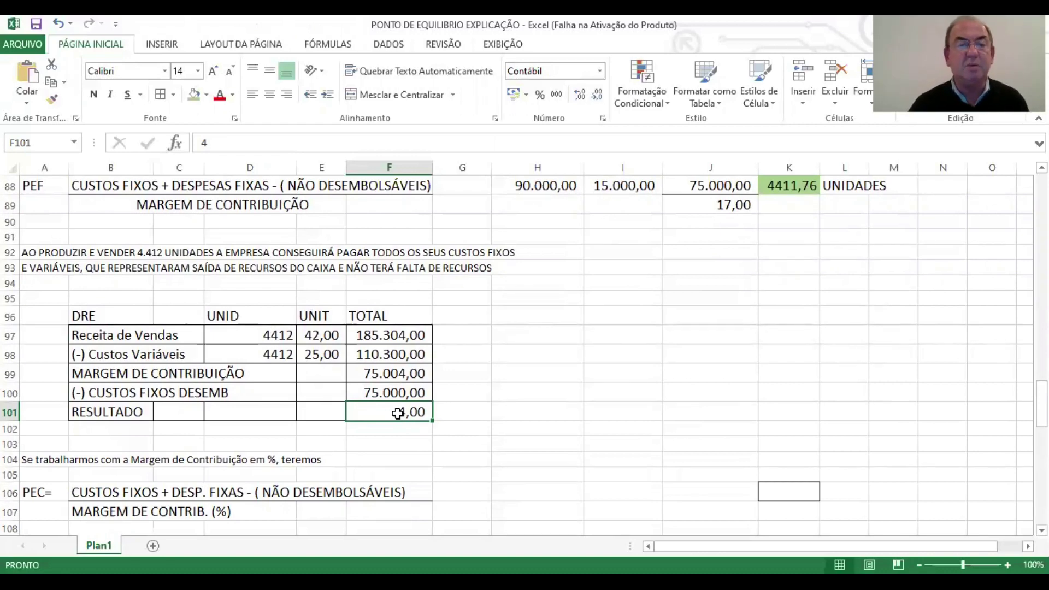
pyautogui.scroll(-1, 397, 414)
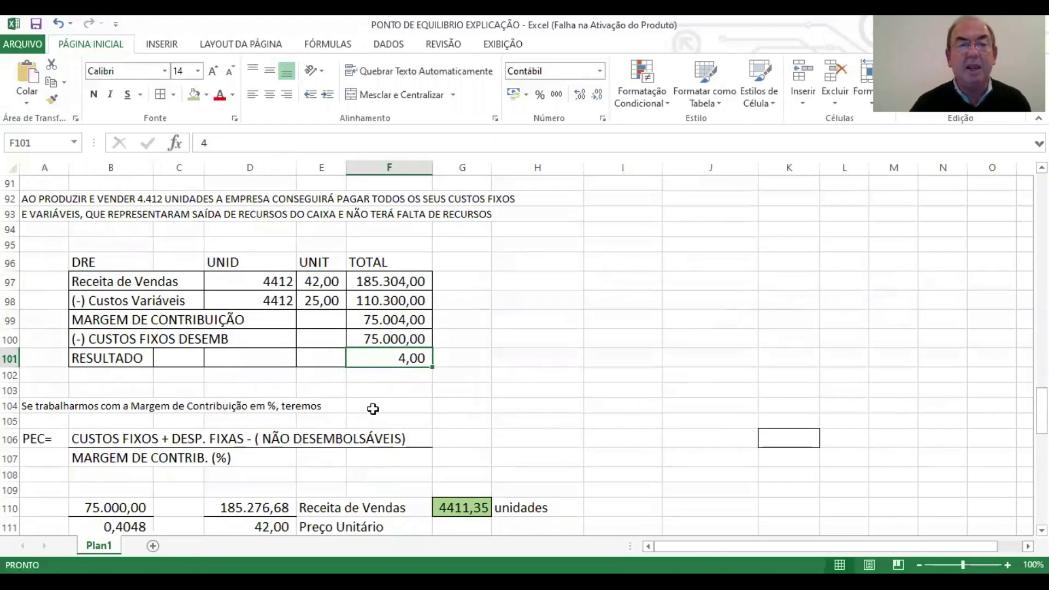
pyautogui.scroll(-1, 334, 383)
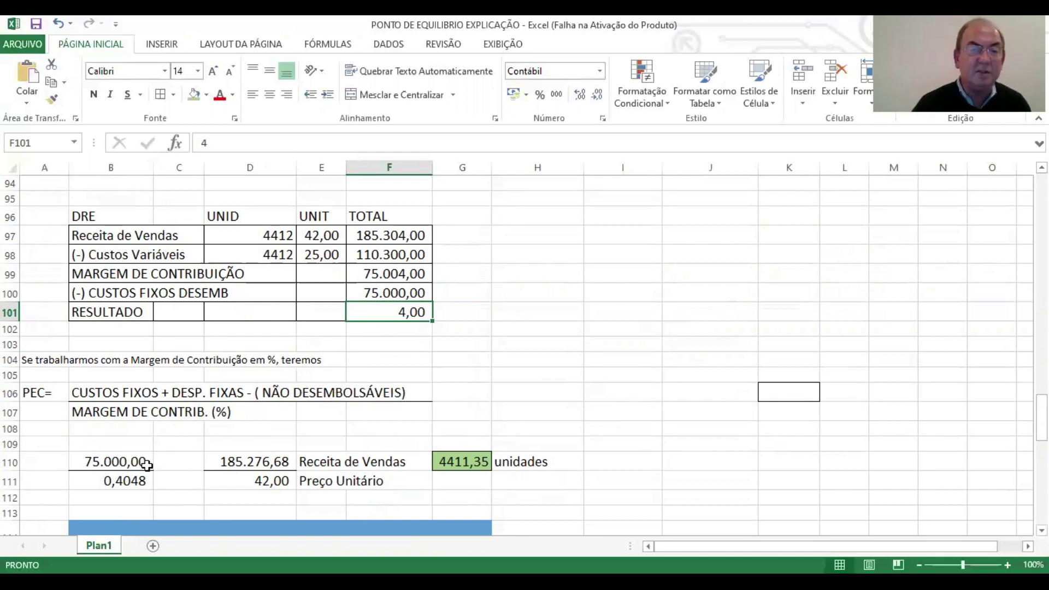
pyautogui.scroll(2, 290, 365)
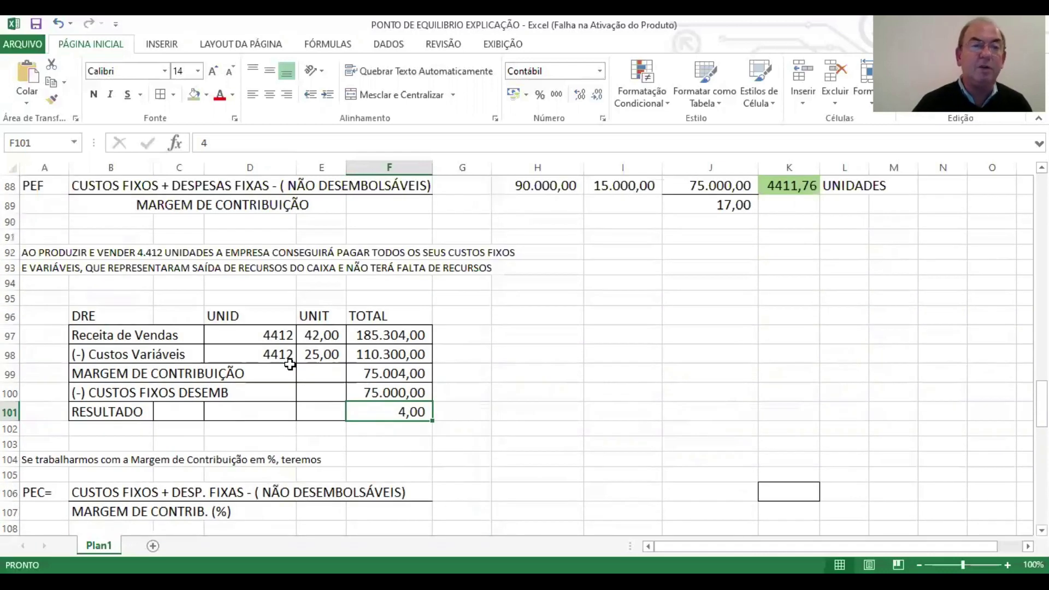
pyautogui.scroll(17, 289, 365)
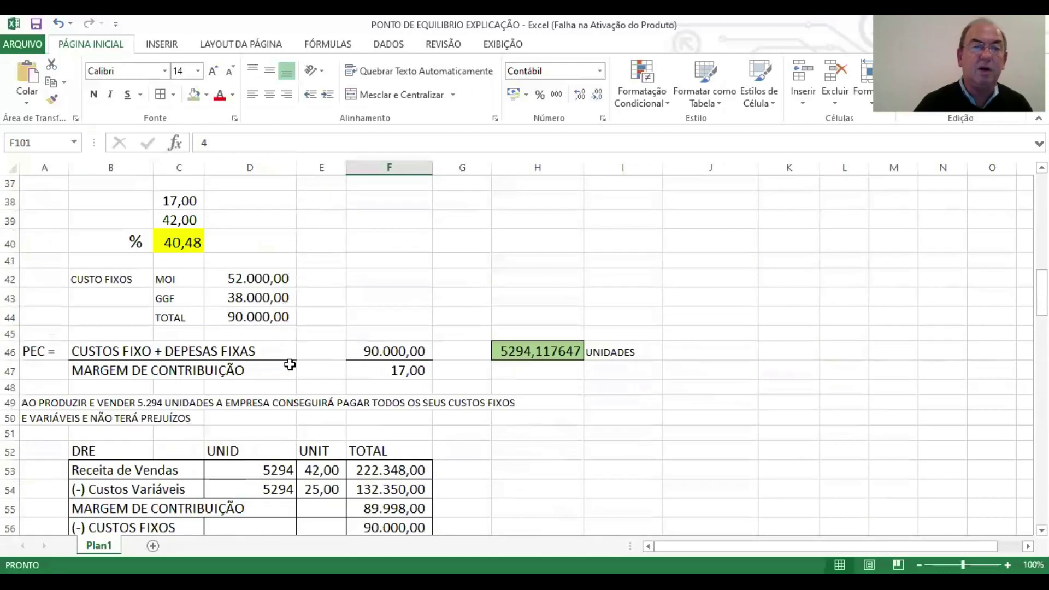
pyautogui.scroll(1, 289, 364)
pyautogui.click(175, 296)
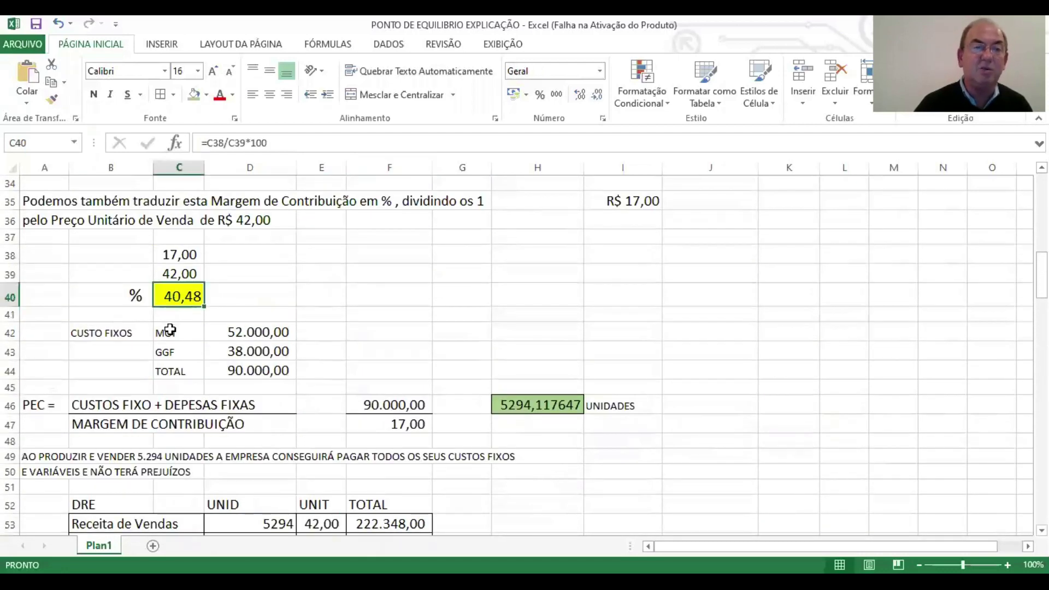
pyautogui.scroll(-15, 170, 330)
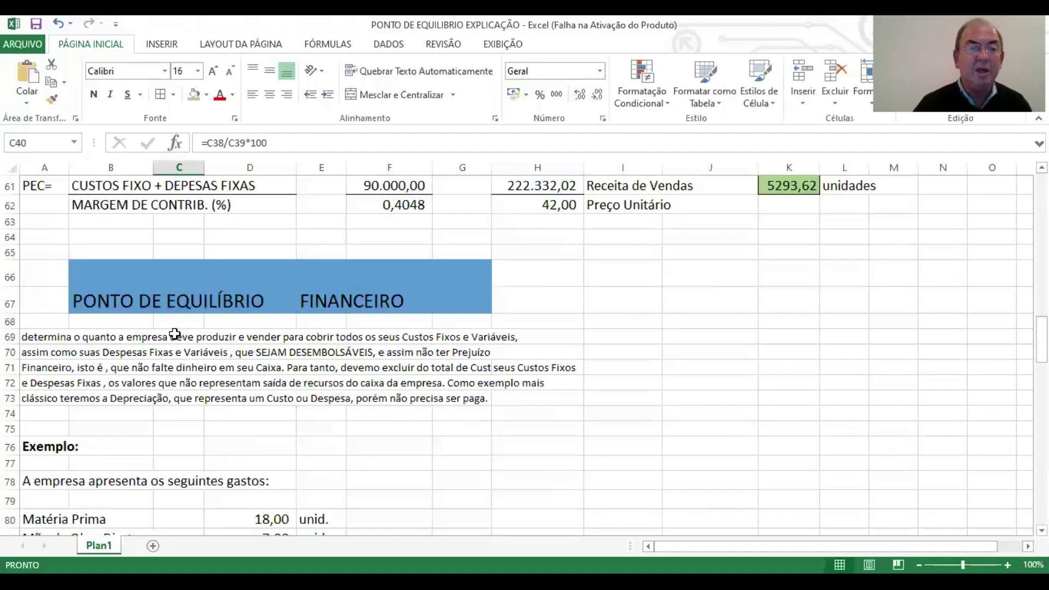
pyautogui.scroll(-7, 176, 342)
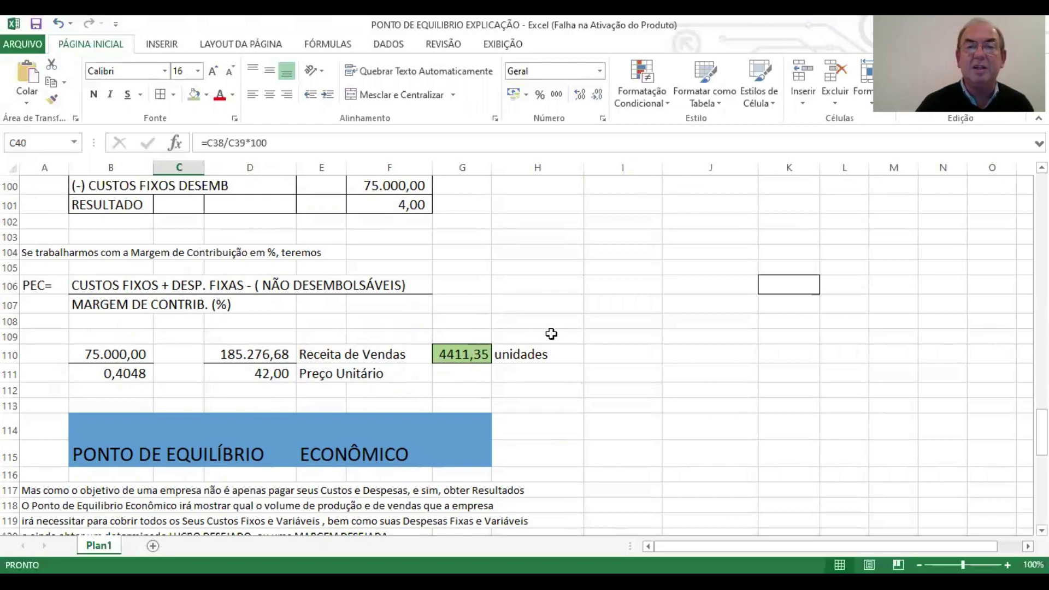
# Step: Compare the unit-margin PEF quantity in K88 with the percentage-margin quantity in G110
pyautogui.scroll(6, 552, 332)
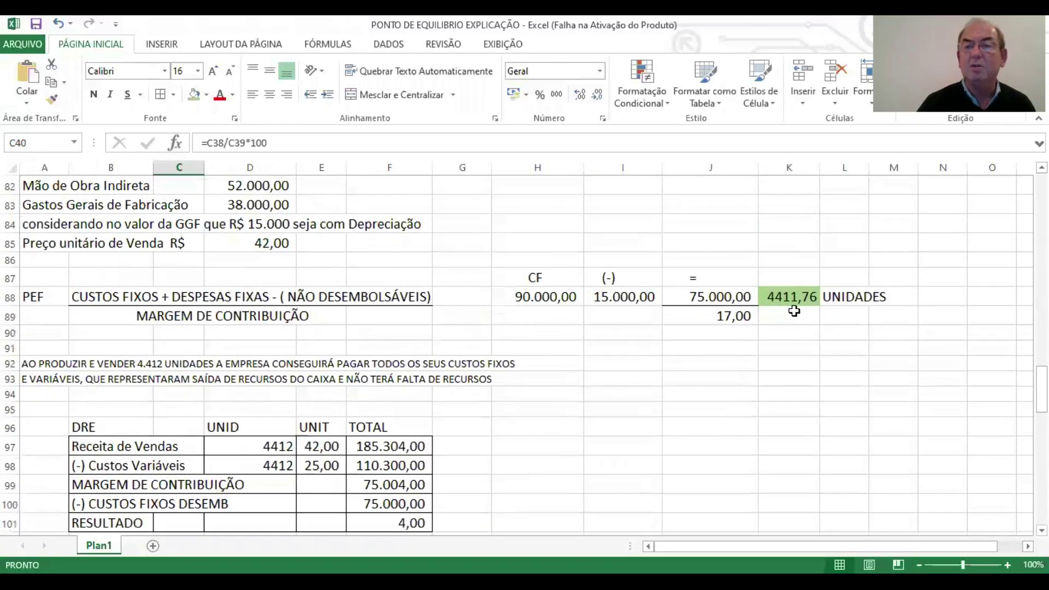
pyautogui.scroll(-3, 718, 356)
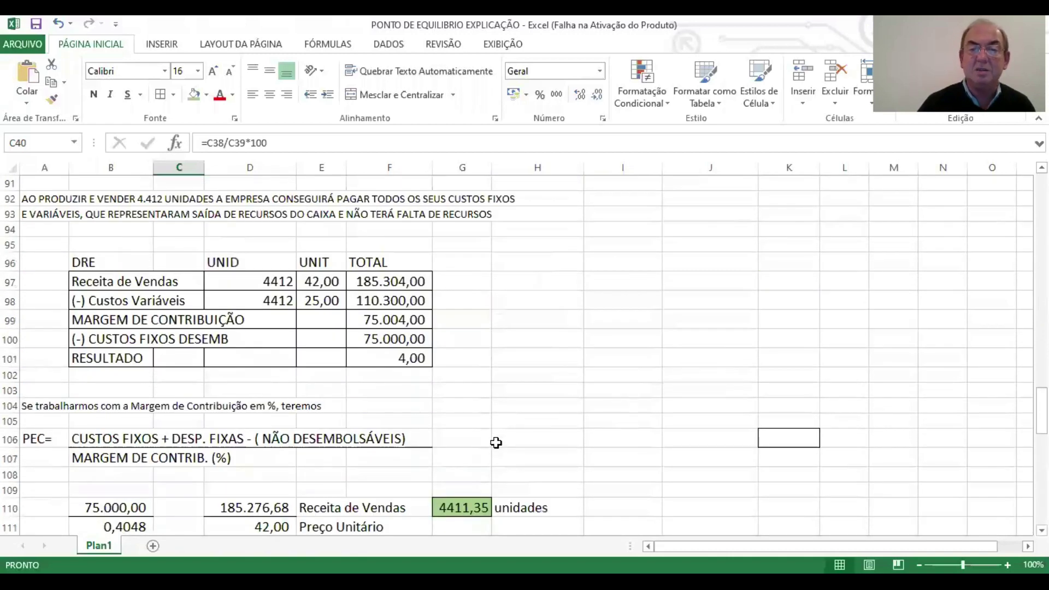
pyautogui.scroll(-1, 497, 448)
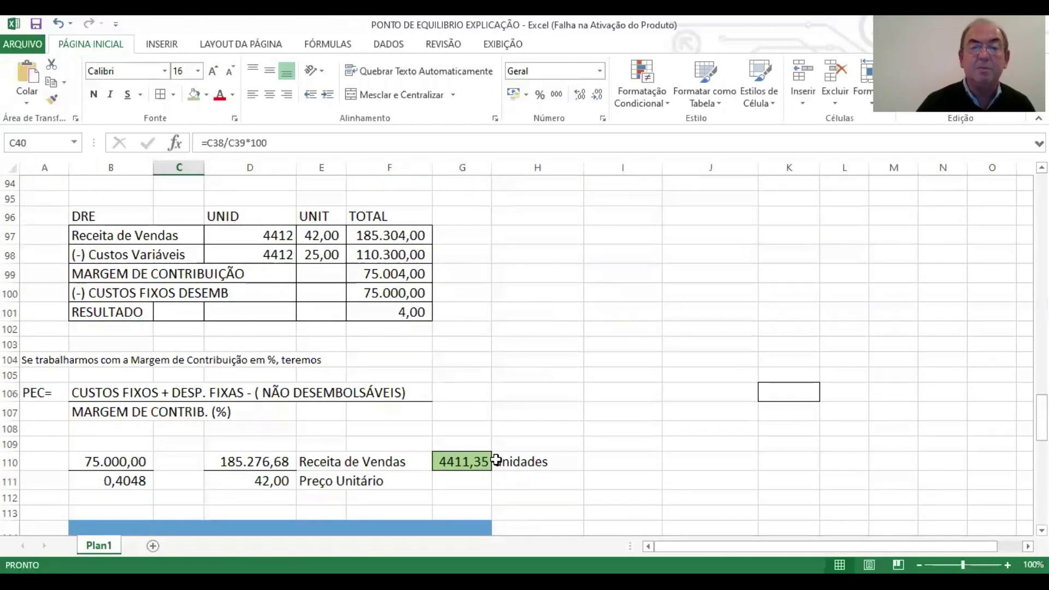
# Step: Read the economic break-even definition in rows 117 to 120 and the example's costs, desired profit and sale price
pyautogui.scroll(-1, 496, 460)
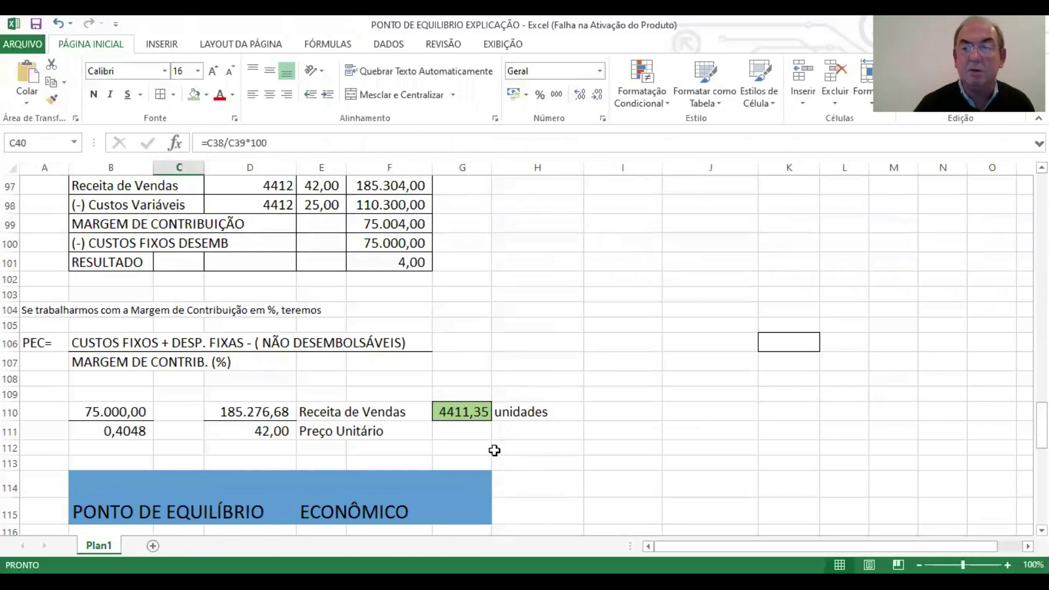
pyautogui.scroll(-2, 453, 429)
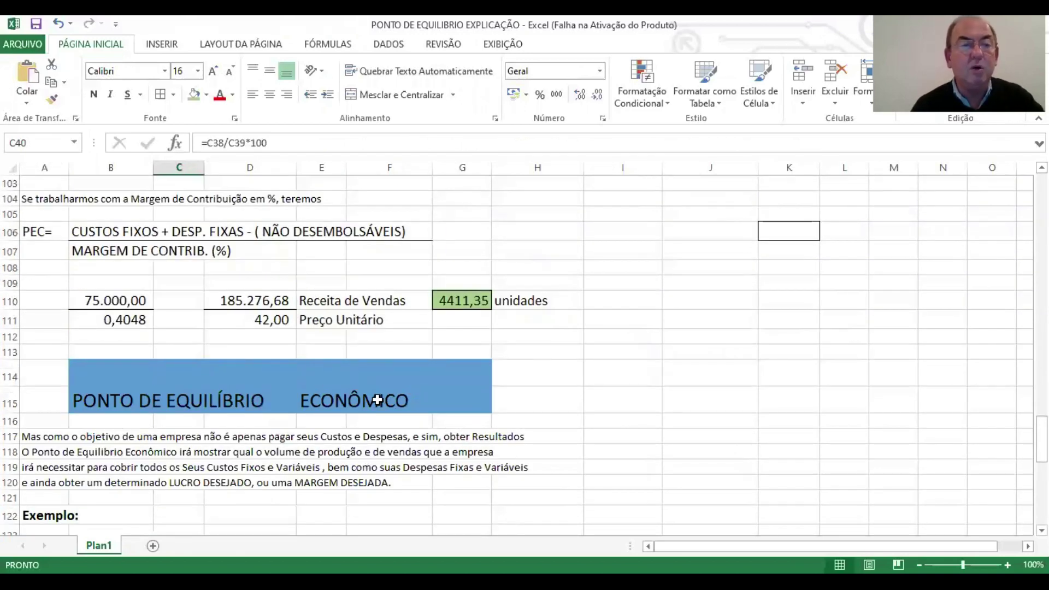
pyautogui.scroll(-2, 377, 400)
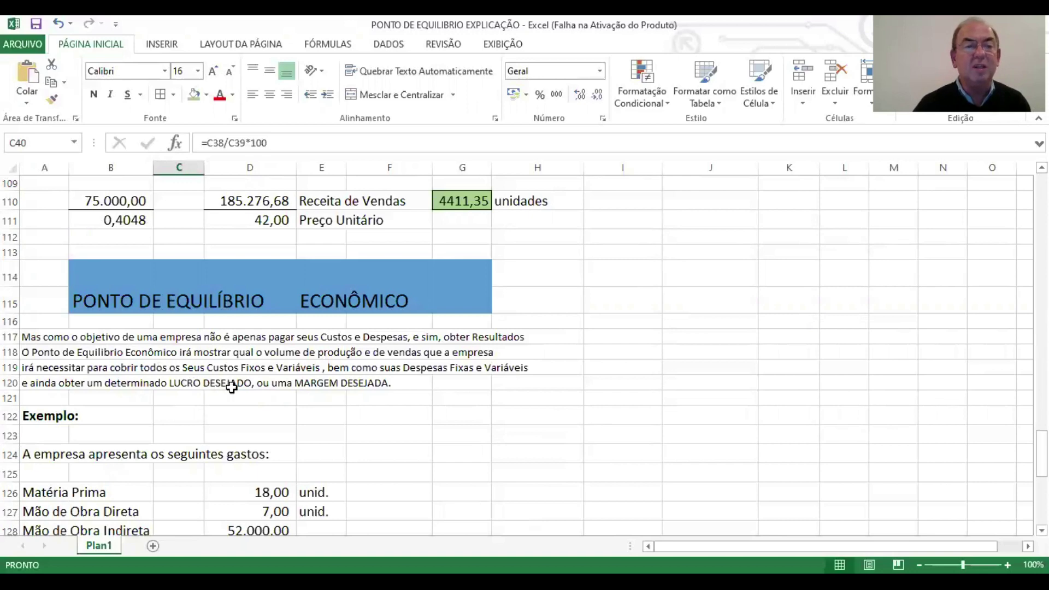
pyautogui.scroll(-2, 234, 387)
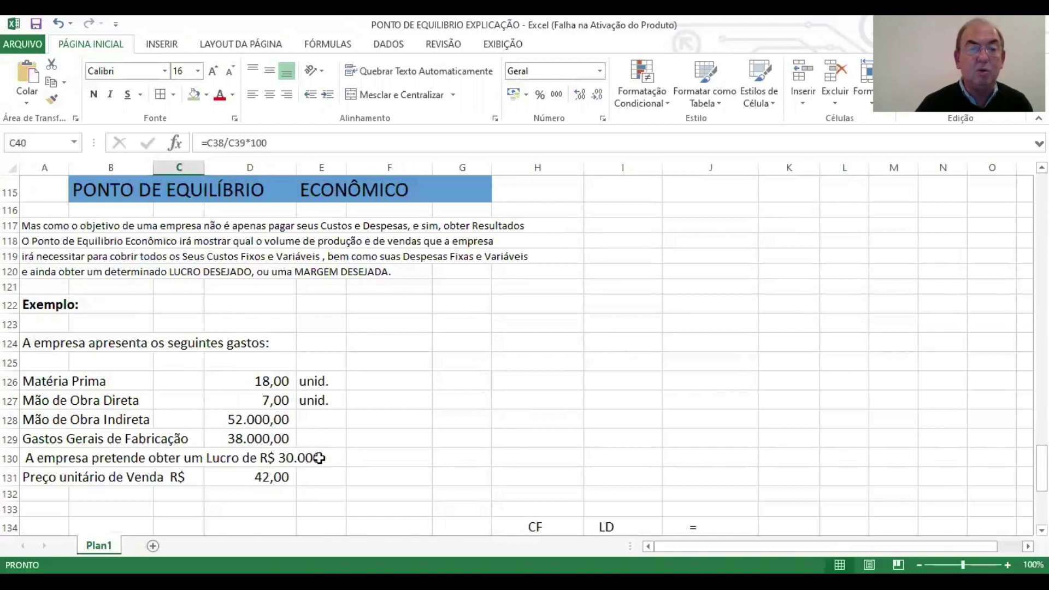
# Step: Examine the PEE formula in rows 134 to 136, relating the desired profit in row 130 to its numerator and checking the margin in J136
pyautogui.scroll(-3, 310, 458)
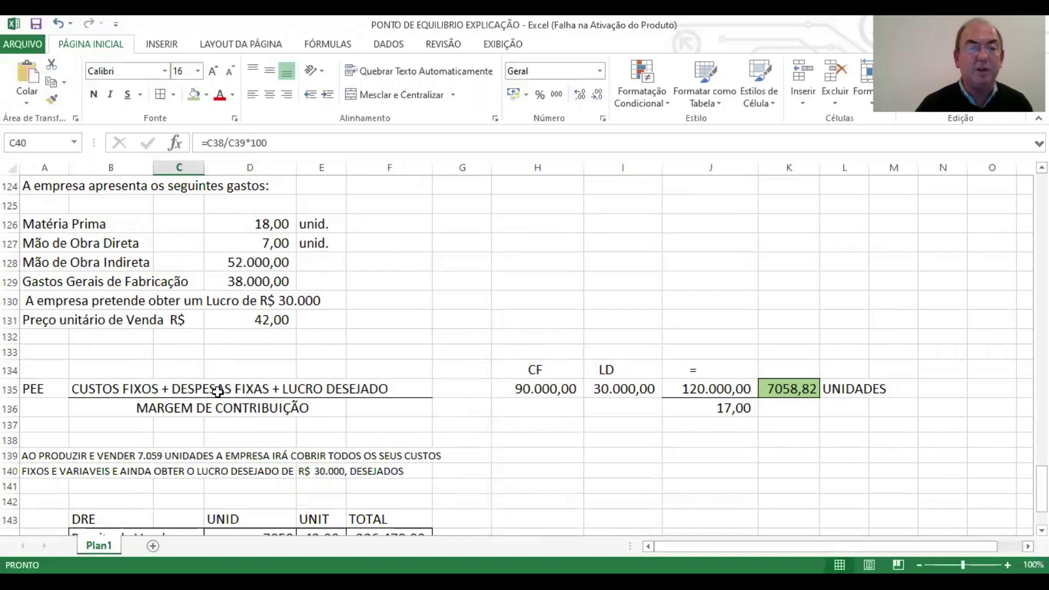
pyautogui.click(321, 391)
pyautogui.click(288, 300)
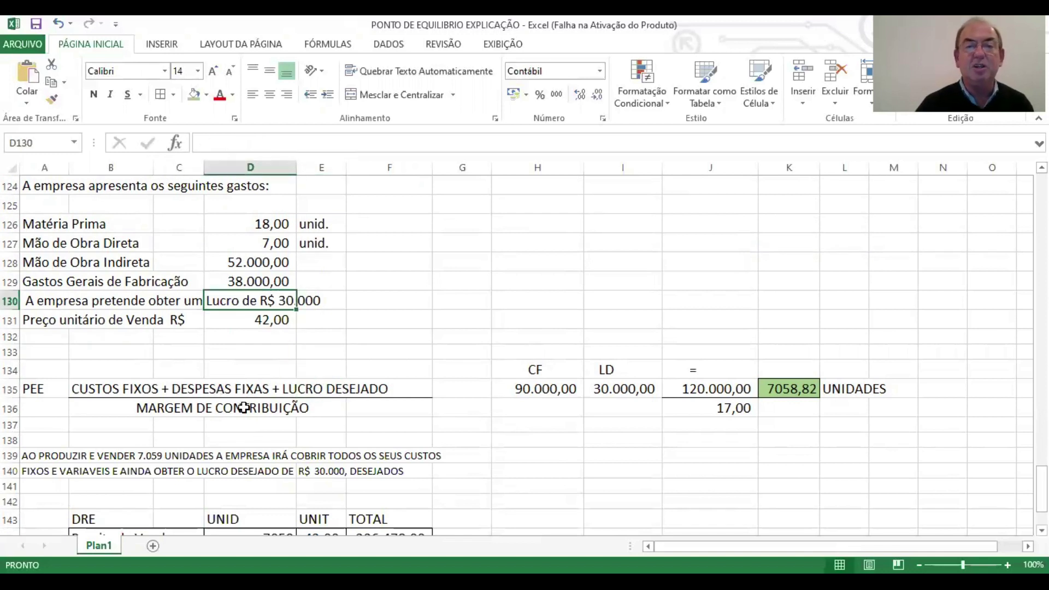
pyautogui.click(549, 403)
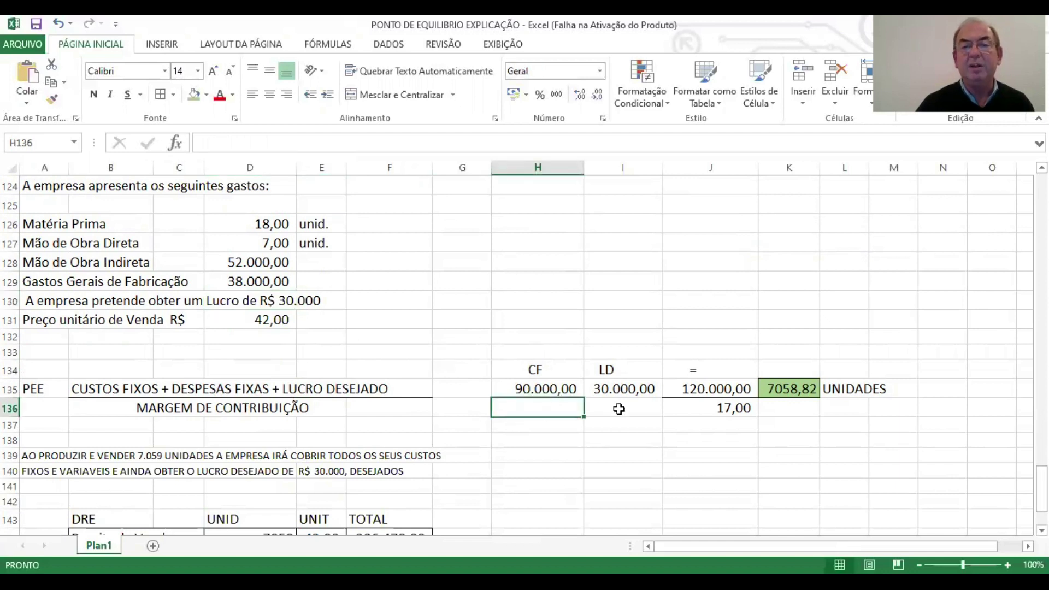
pyautogui.click(622, 404)
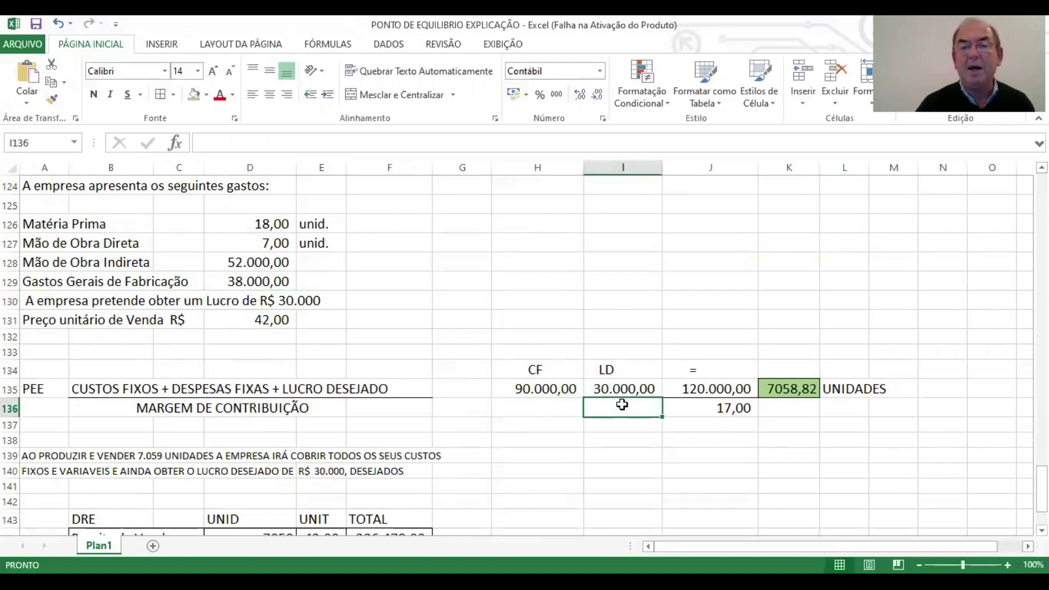
pyautogui.click(702, 397)
pyautogui.click(698, 407)
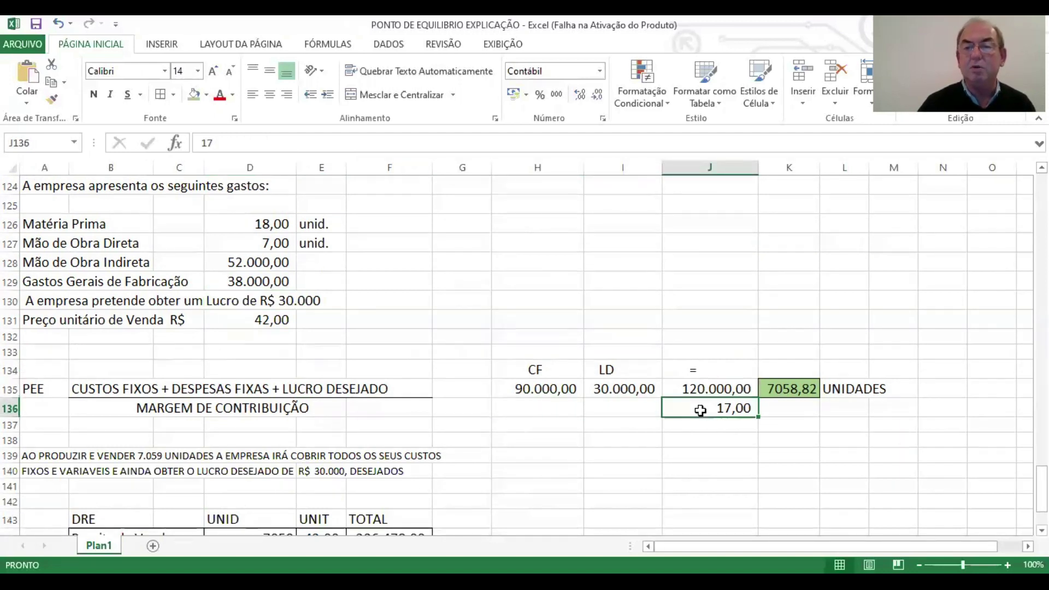
# Step: Examine the economic break-even DRE in rows 143 to 148, checking the unit variable cost, the total variable cost formula and the fixed costs
pyautogui.click(782, 410)
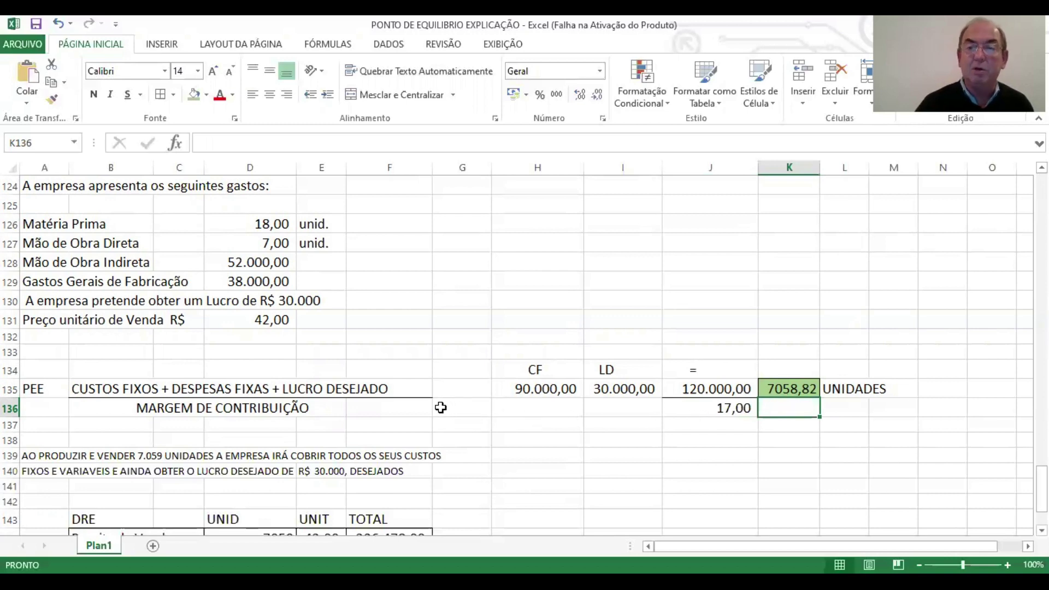
pyautogui.scroll(-2, 435, 404)
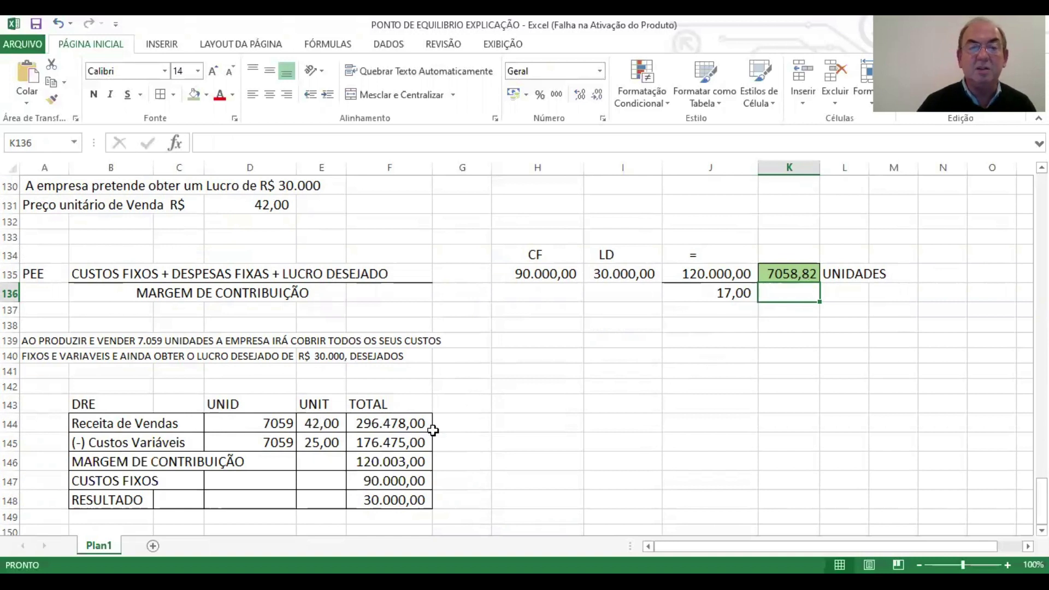
pyautogui.click(280, 443)
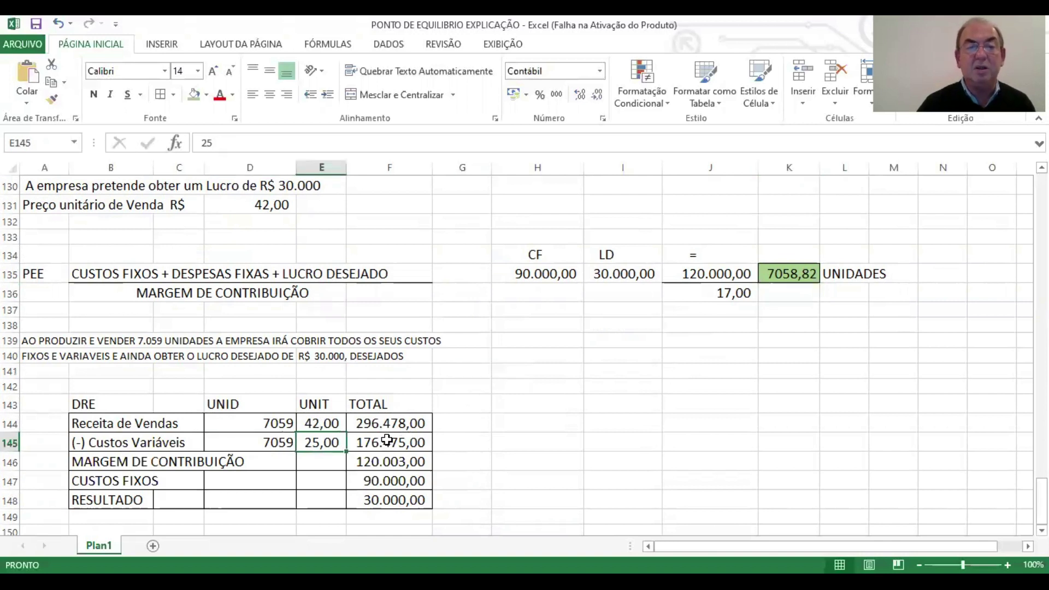
pyautogui.click(417, 445)
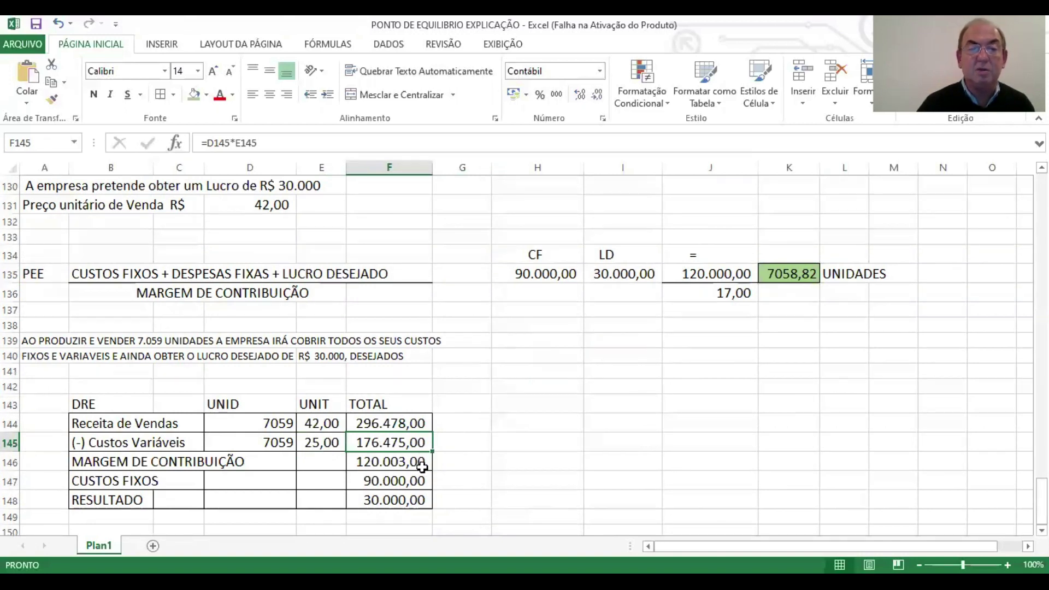
pyautogui.click(374, 484)
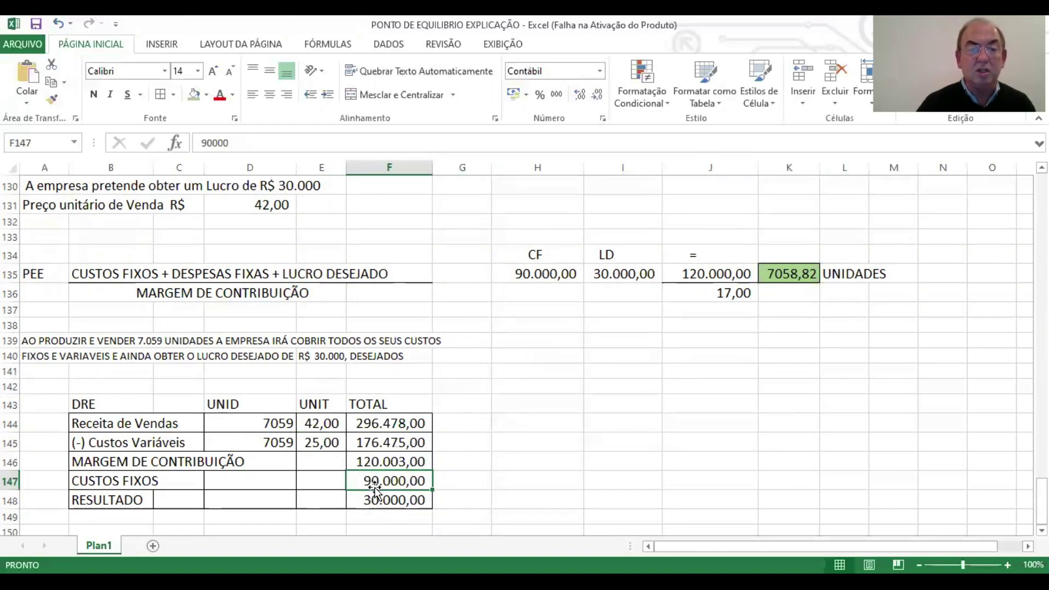
# Step: Set the RESULTADO total of the economic break-even DRE in F148 to 30003
pyautogui.click(375, 498)
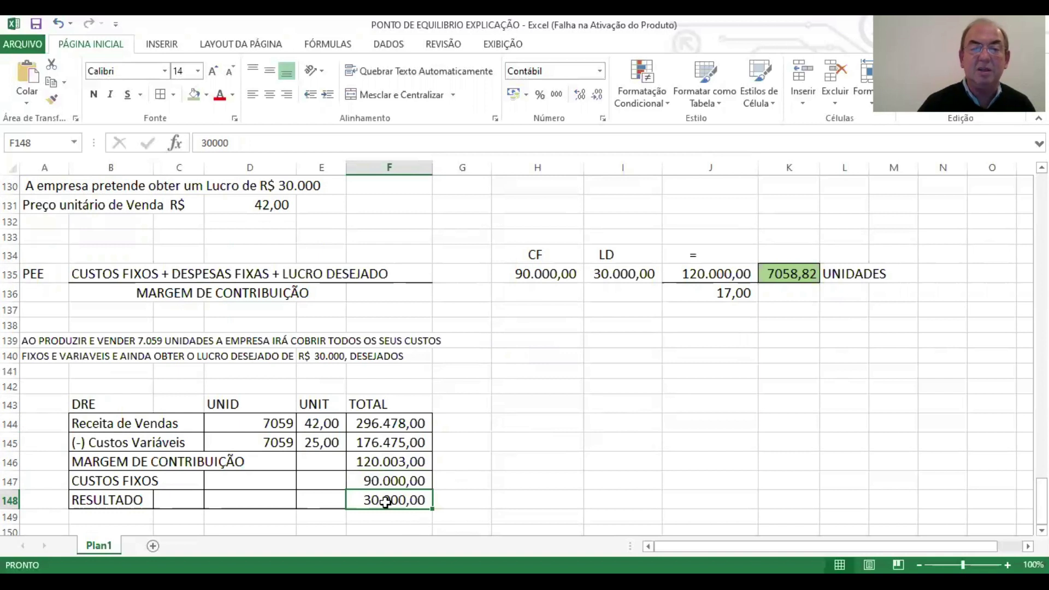
pyautogui.write('30.000')
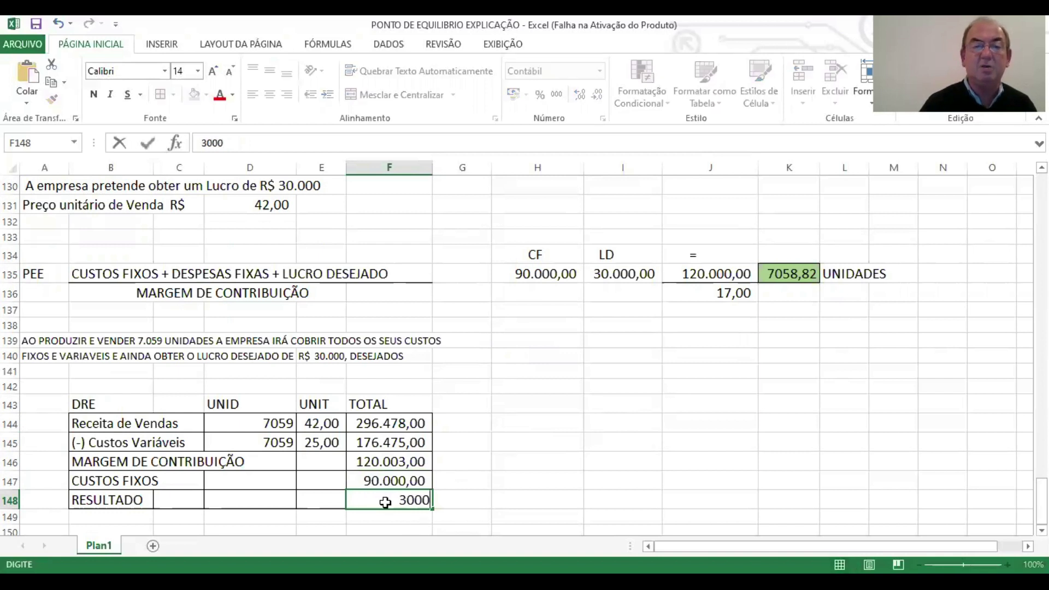
pyautogui.press('Return')
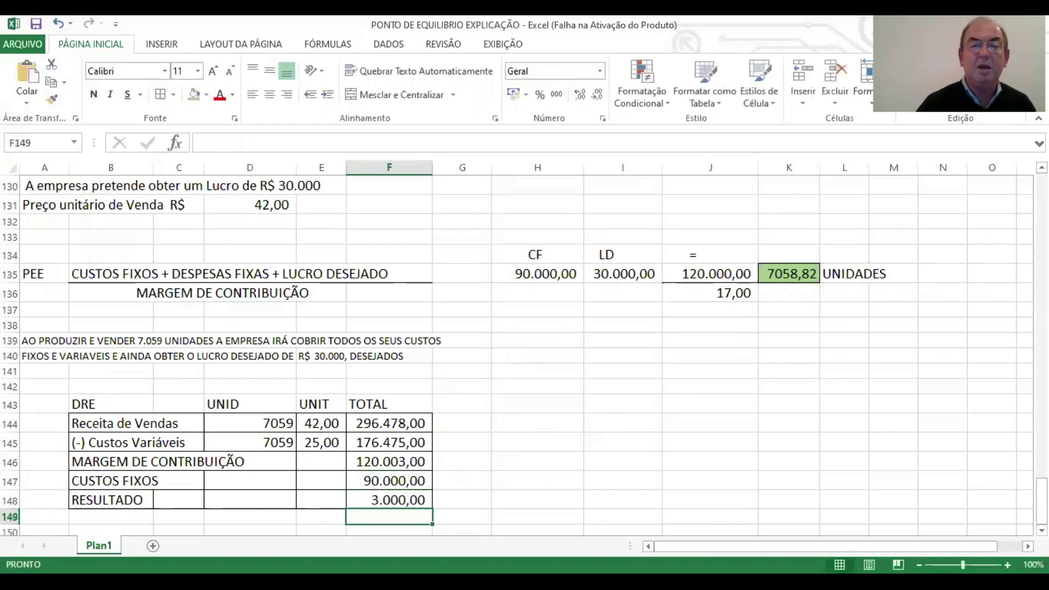
pyautogui.click(415, 497)
pyautogui.write('30003')
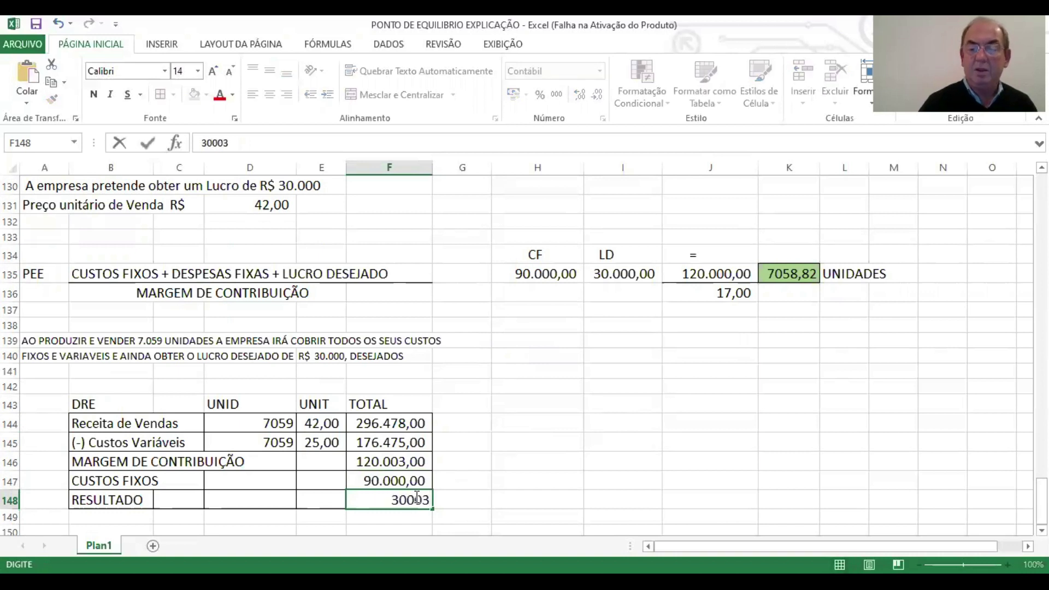
pyautogui.press('Return')
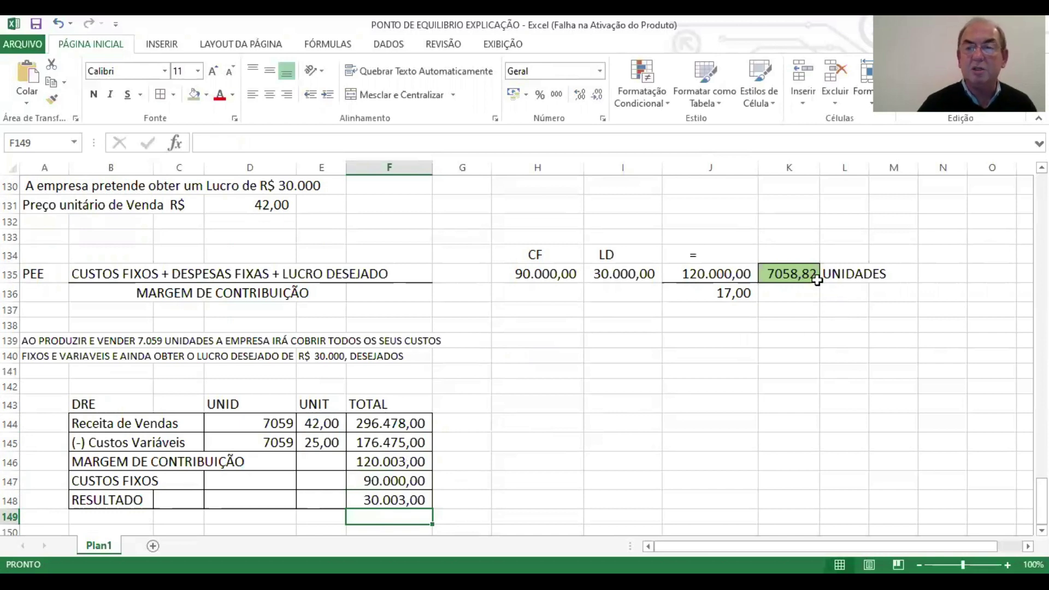
# Step: Review the PEE formula in rows 135 and 136, focusing on its contribution margin divisor
pyautogui.scroll(-1, 619, 377)
pyautogui.scroll(2, 619, 377)
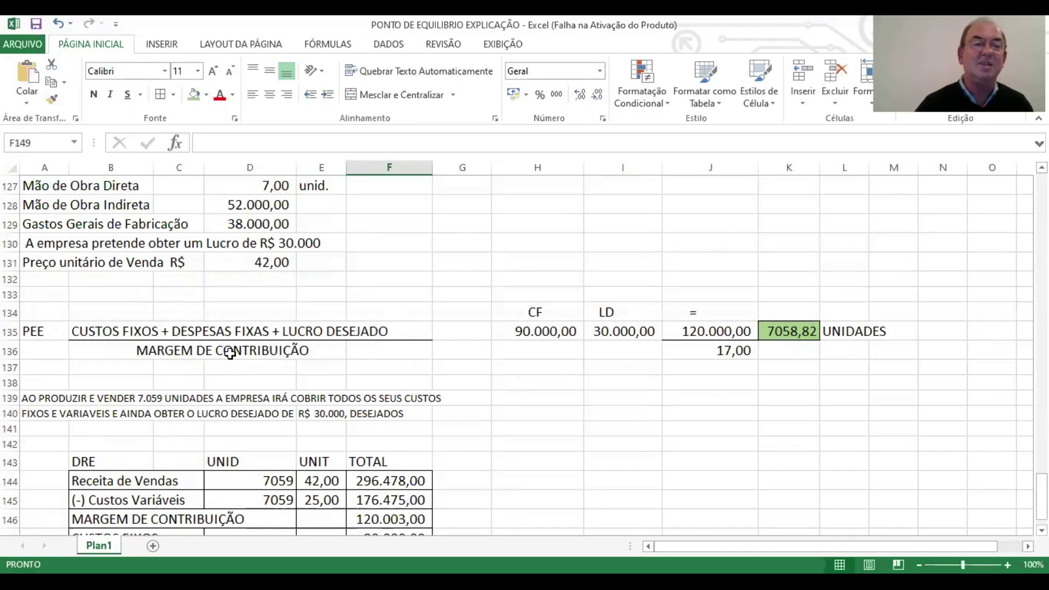
pyautogui.click(322, 357)
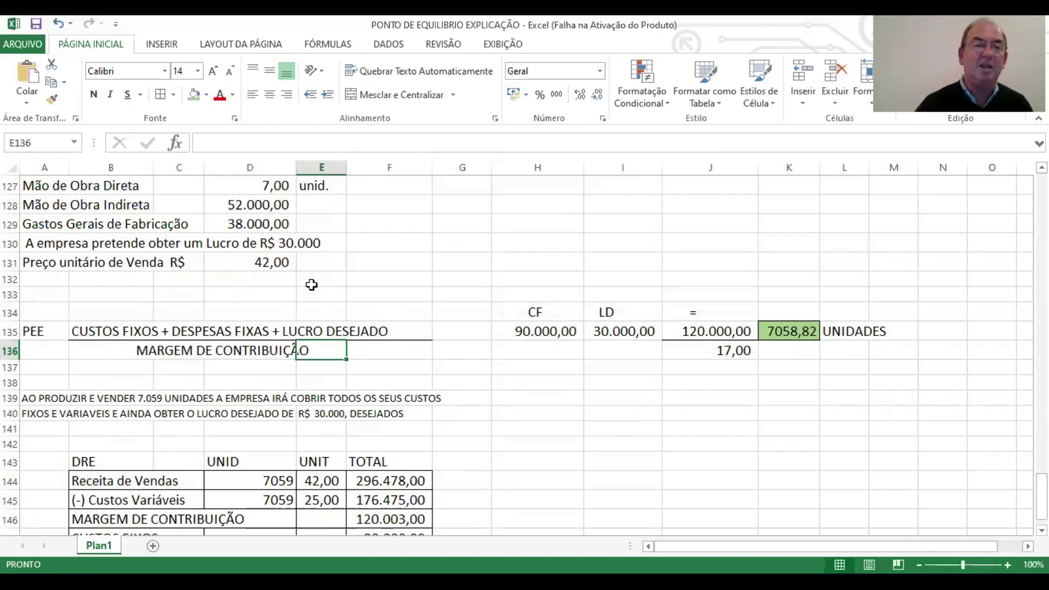